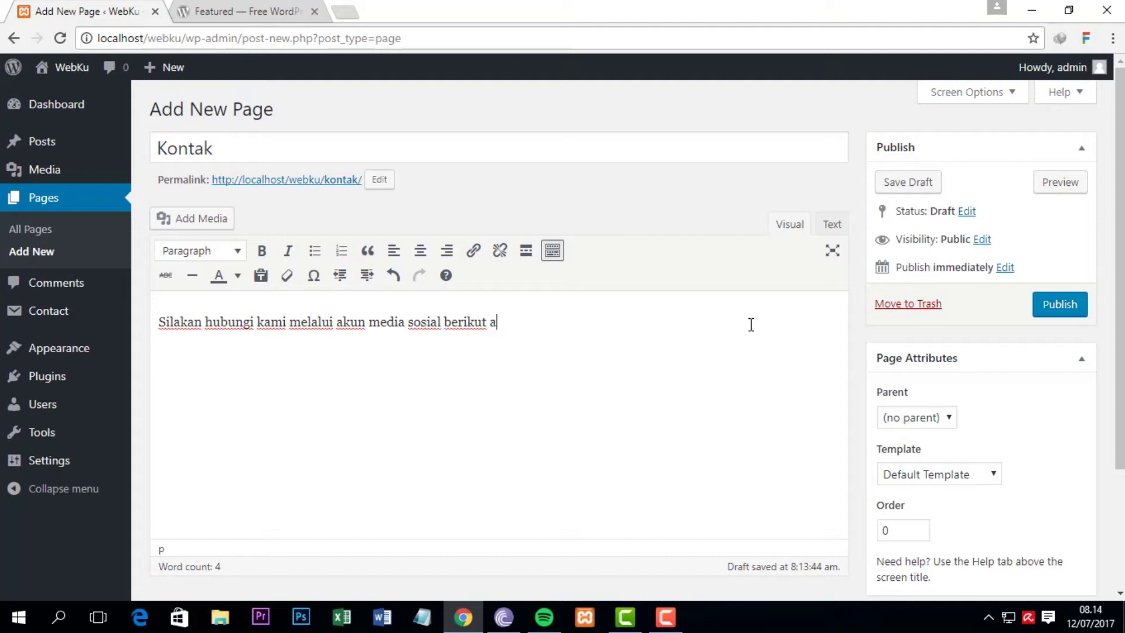
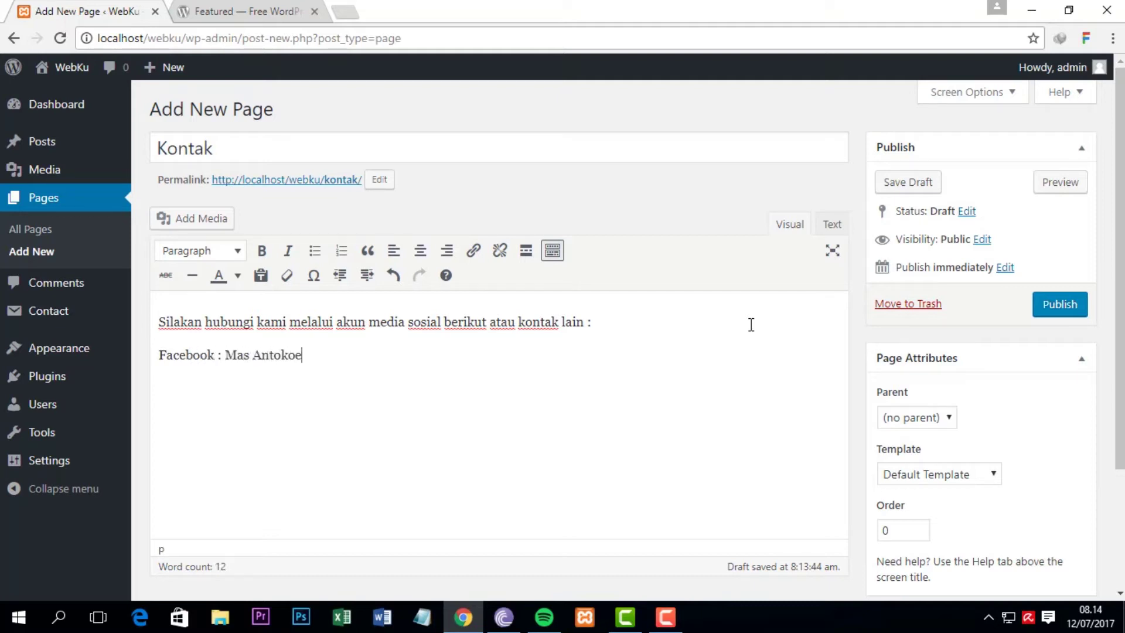
Step: Add the Twitter, Instagram, Email and Telepon/WA lines with each contact's handle, address or number
key("Return")
type("Twitter :")
type("@antokoe")
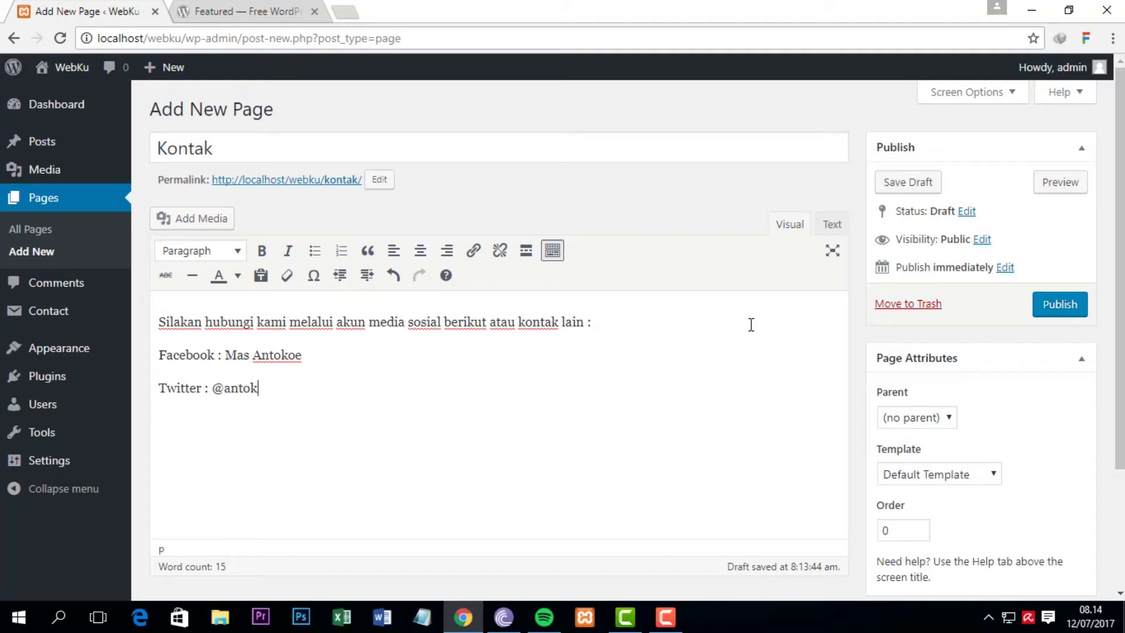
key("Return")
type("Instagram ")
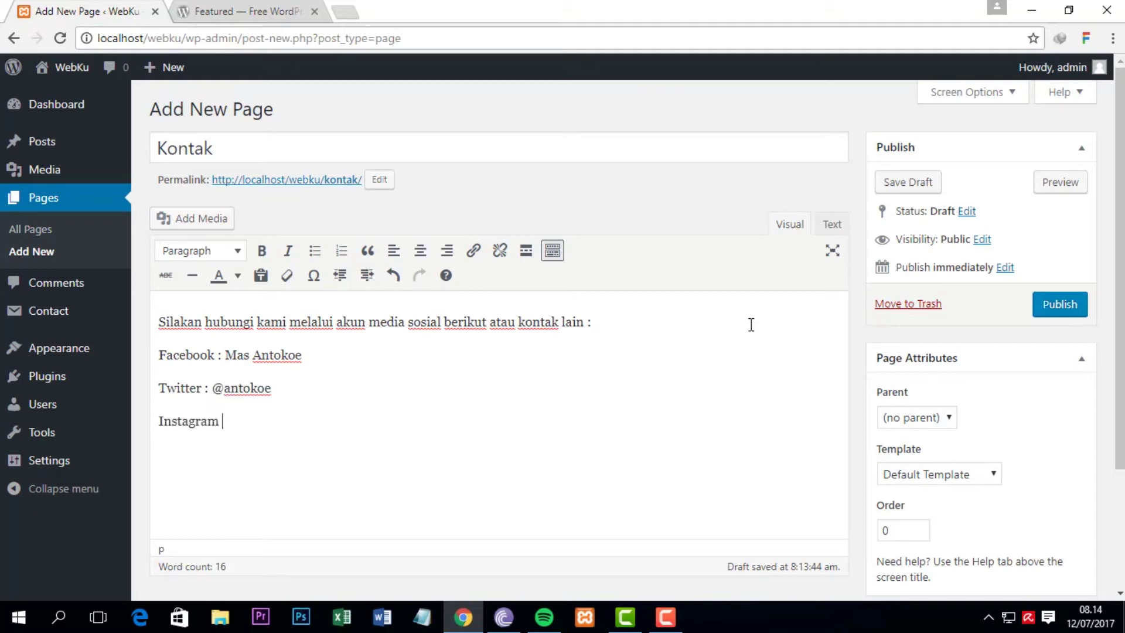
type(": masantokoe")
key("Return")
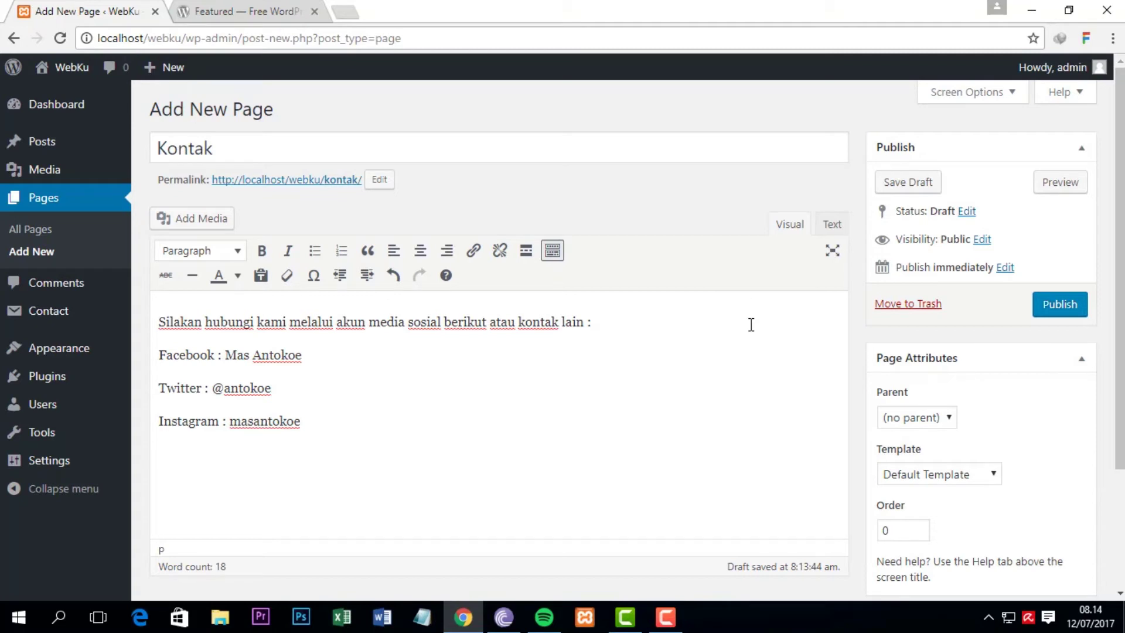
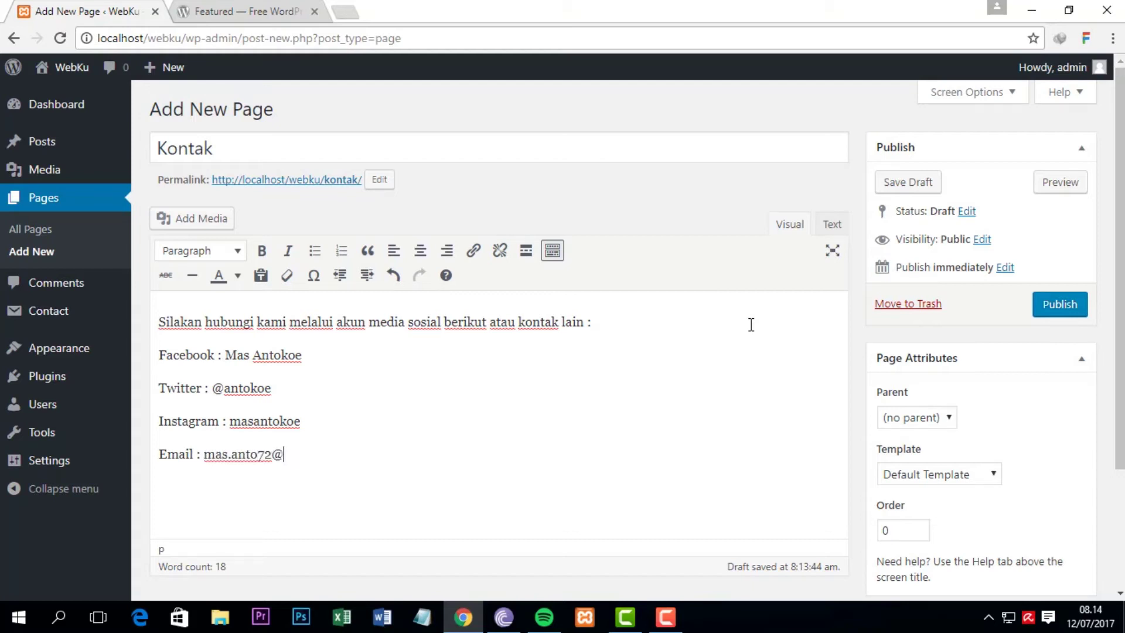
type("elepon")
type("/")
type("WA")
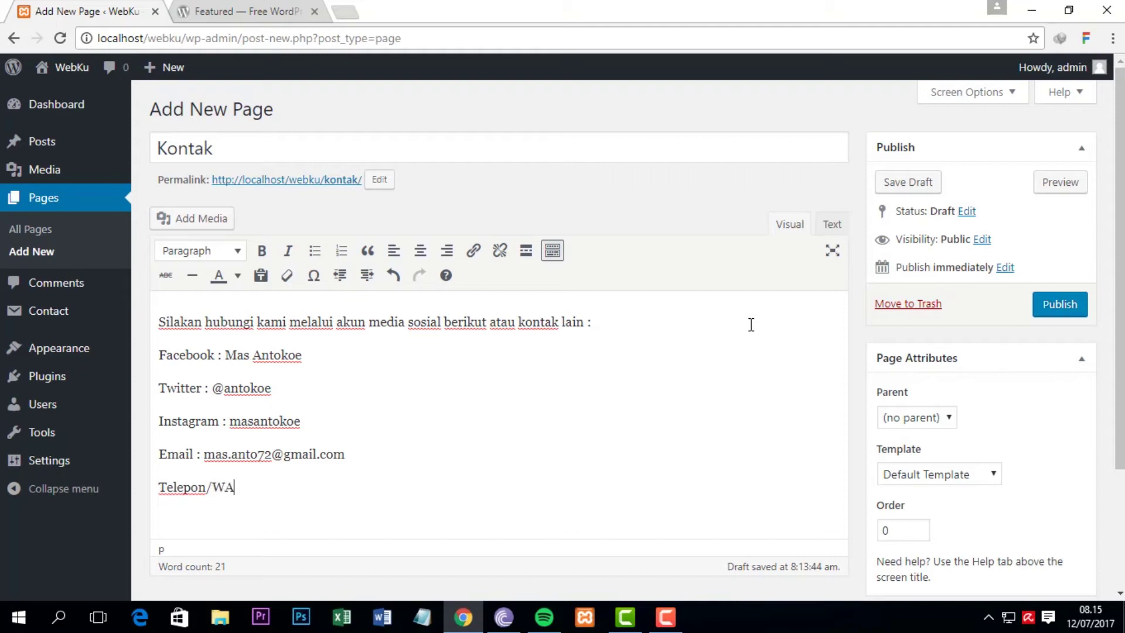
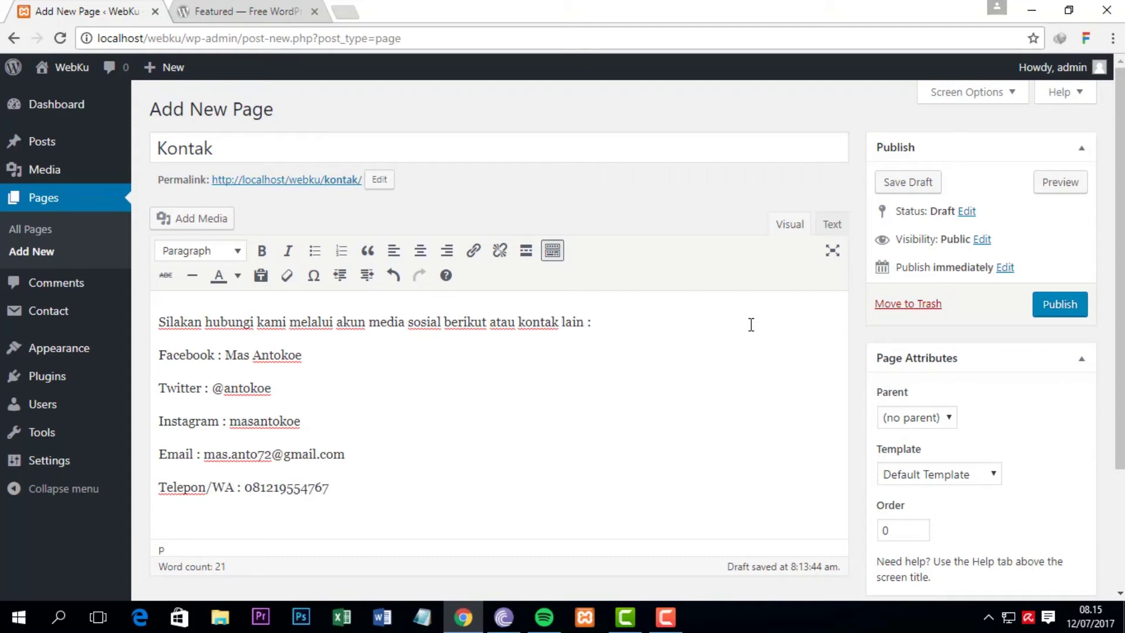
Step: Bold the Facebook name, Twitter handle, Instagram username, email address and phone number
left_click_drag(224, 355, 324, 353)
left_click(262, 250)
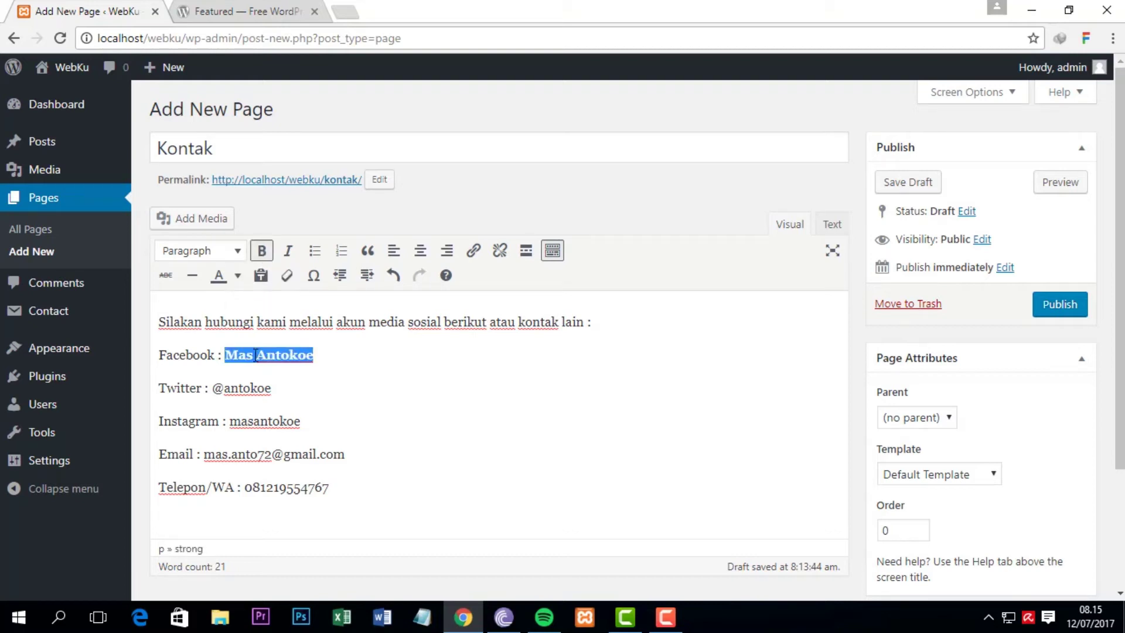
left_click_drag(212, 388, 273, 388)
left_click(259, 251)
left_click_drag(230, 421, 301, 421)
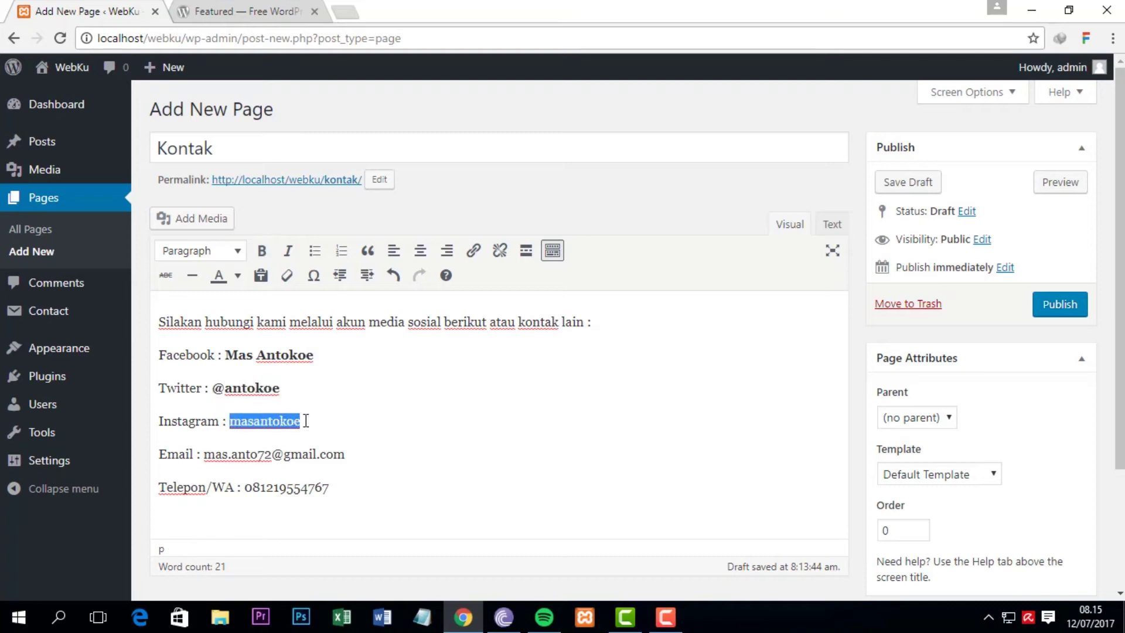
left_click(261, 251)
left_click_drag(204, 456, 357, 461)
left_click(262, 251)
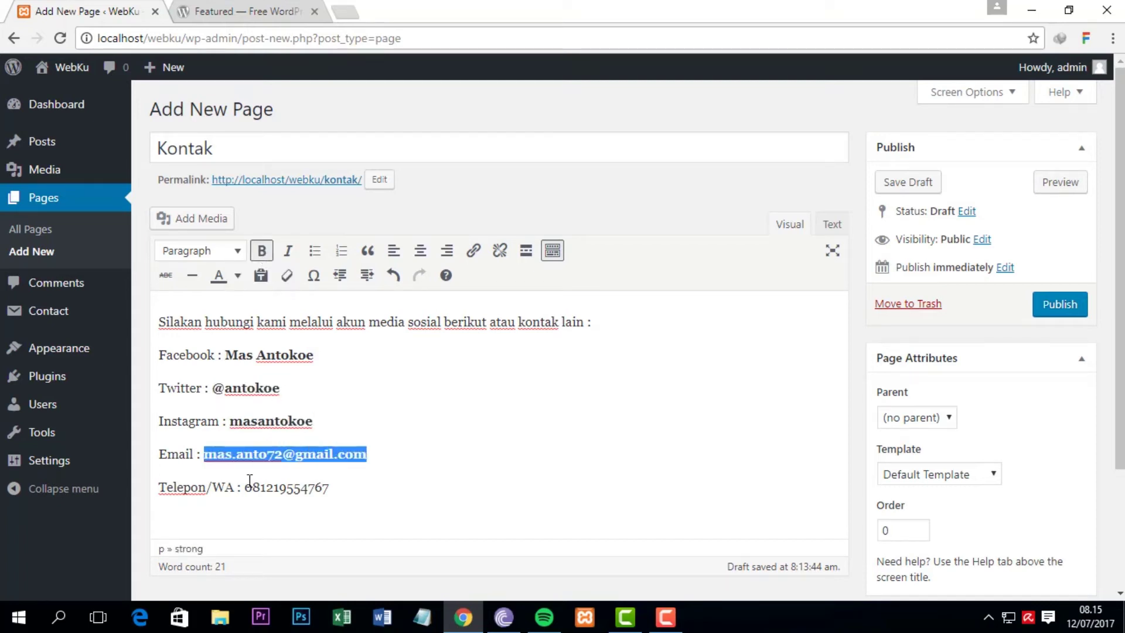
left_click_drag(244, 487, 343, 487)
left_click(261, 251)
Step: Reselect the whole Facebook name and bring up the link inserter
left_click(315, 408)
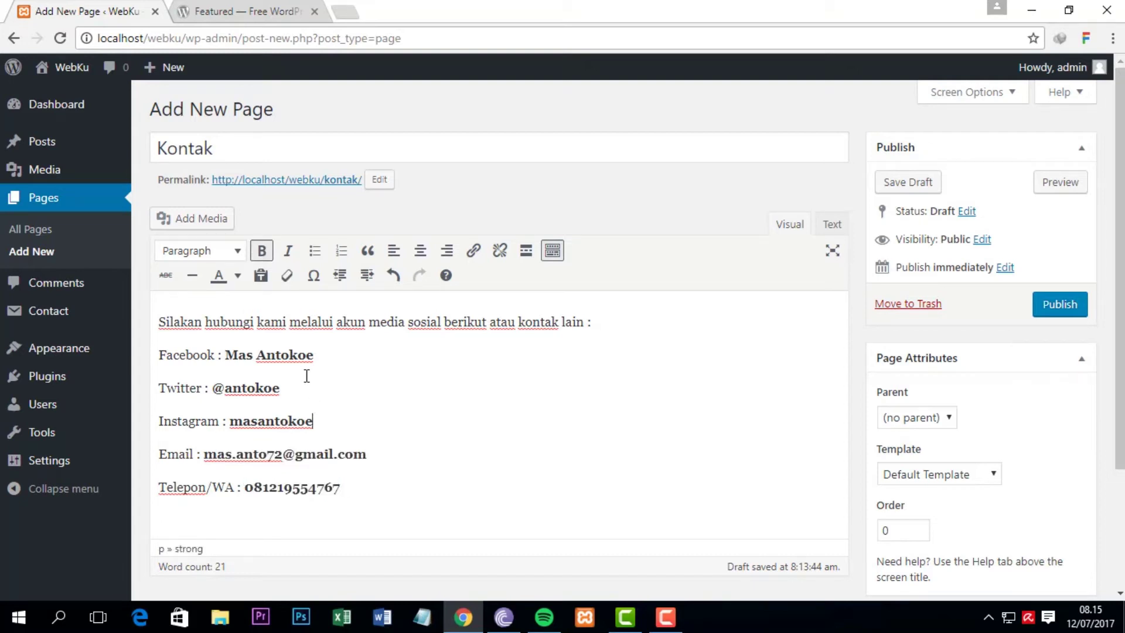
left_click_drag(226, 358, 336, 358)
left_click(231, 355)
left_click_drag(223, 354, 334, 360)
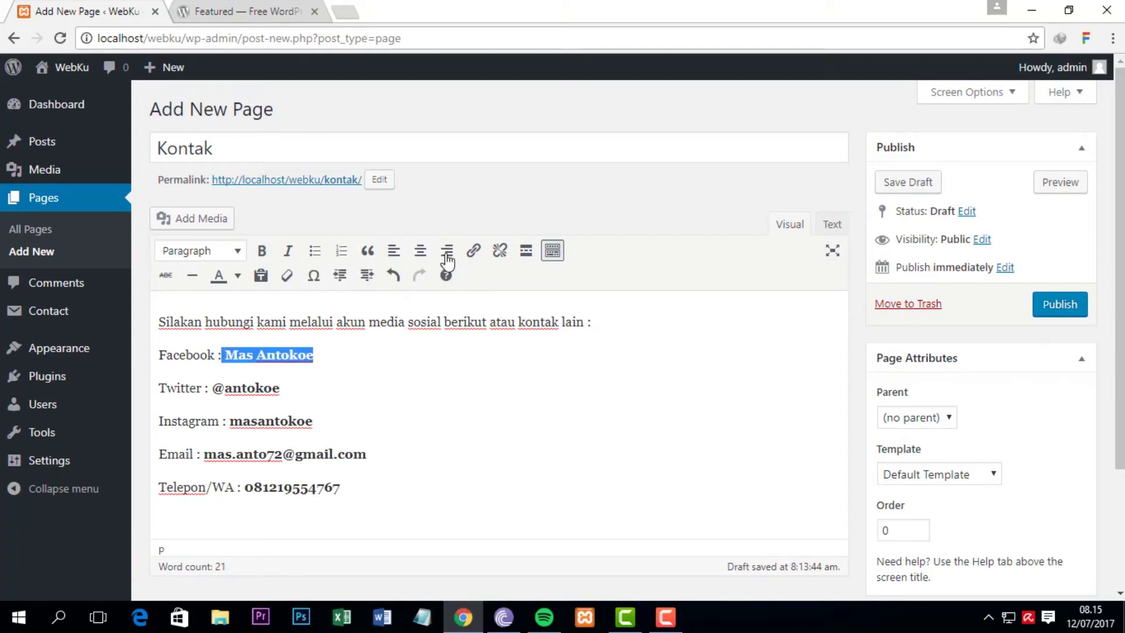
left_click(472, 252)
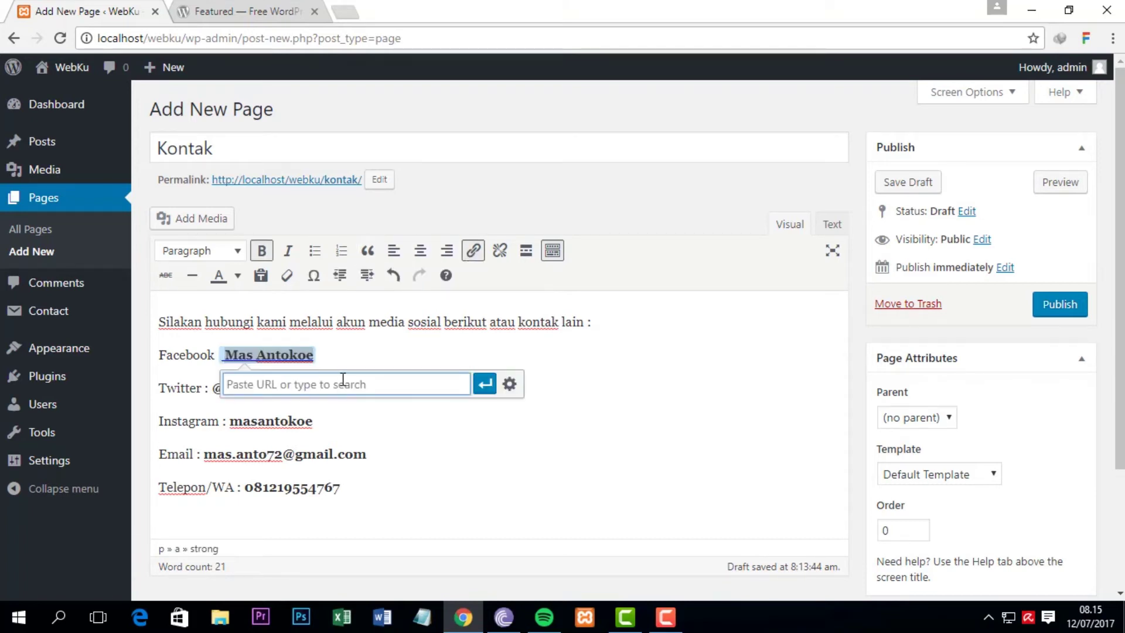
Step: Link the Facebook name to its facebook.com profile URL
type("http")
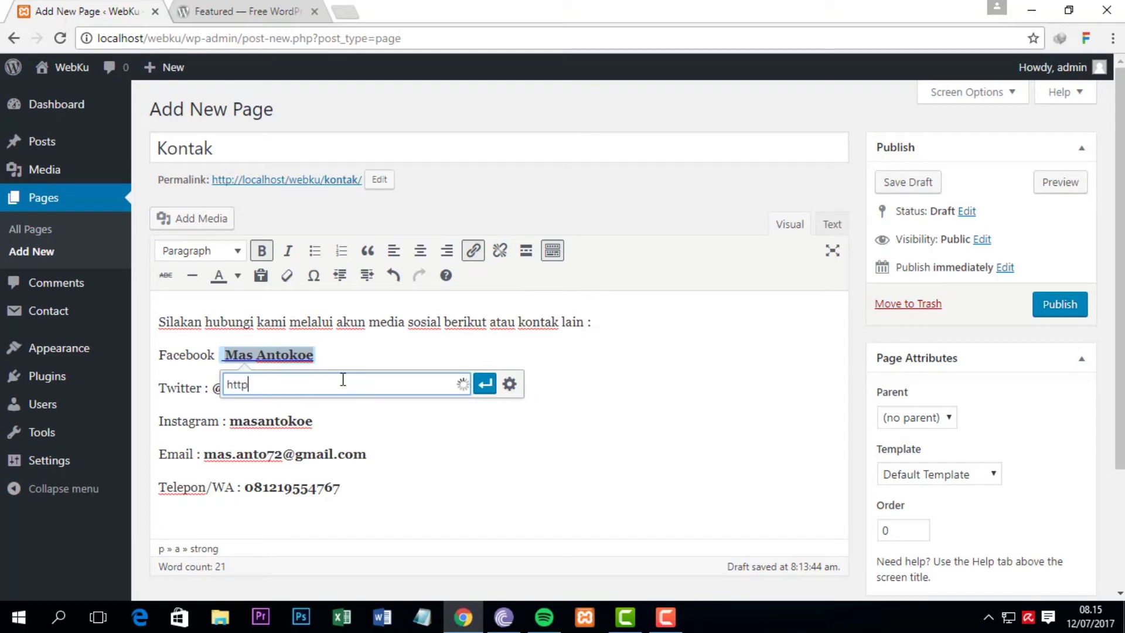
type("s://www.facebook.com/mas.anto")
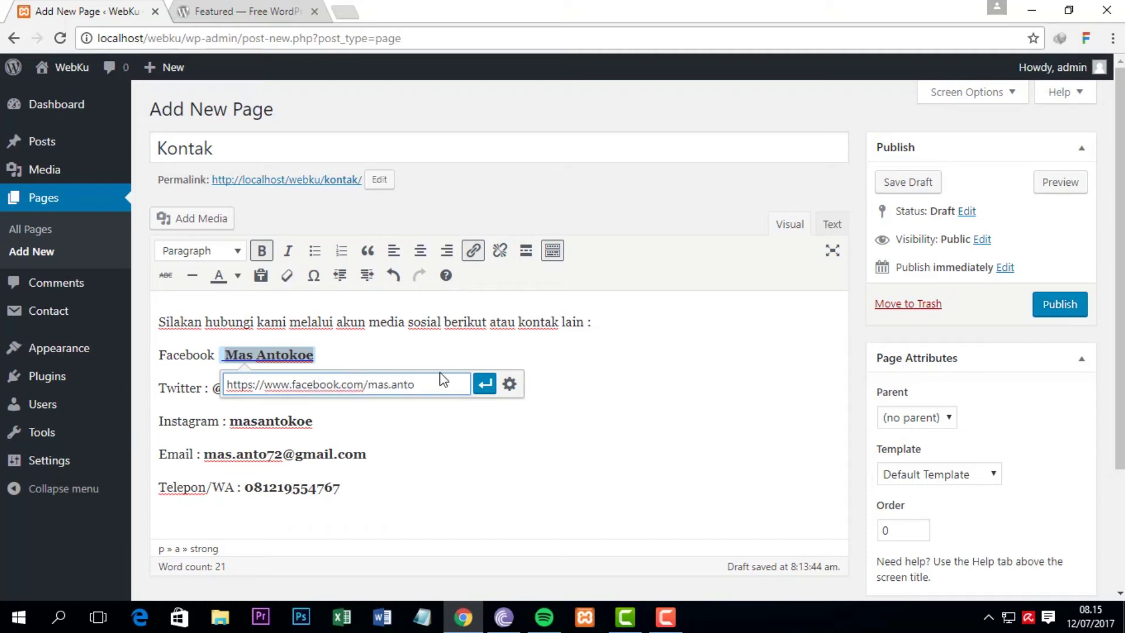
left_click(485, 384)
left_click(443, 436)
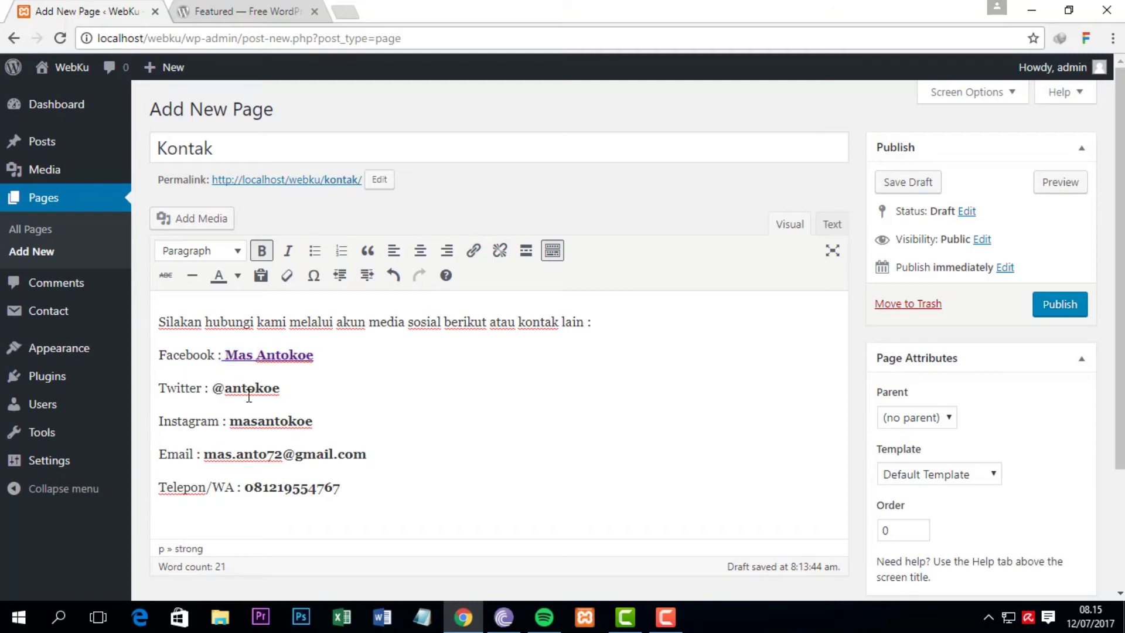
Step: Link the Twitter handle to its twitter.com page URL
double_click(215, 388)
left_click_drag(251, 391, 291, 389)
left_click(474, 250)
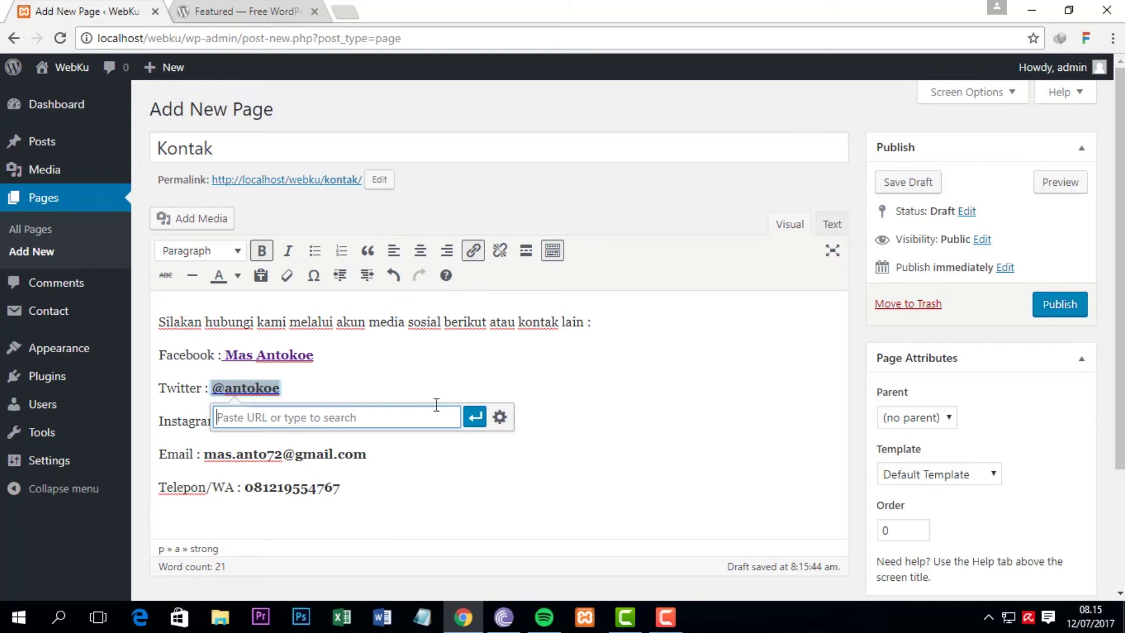
type("https")
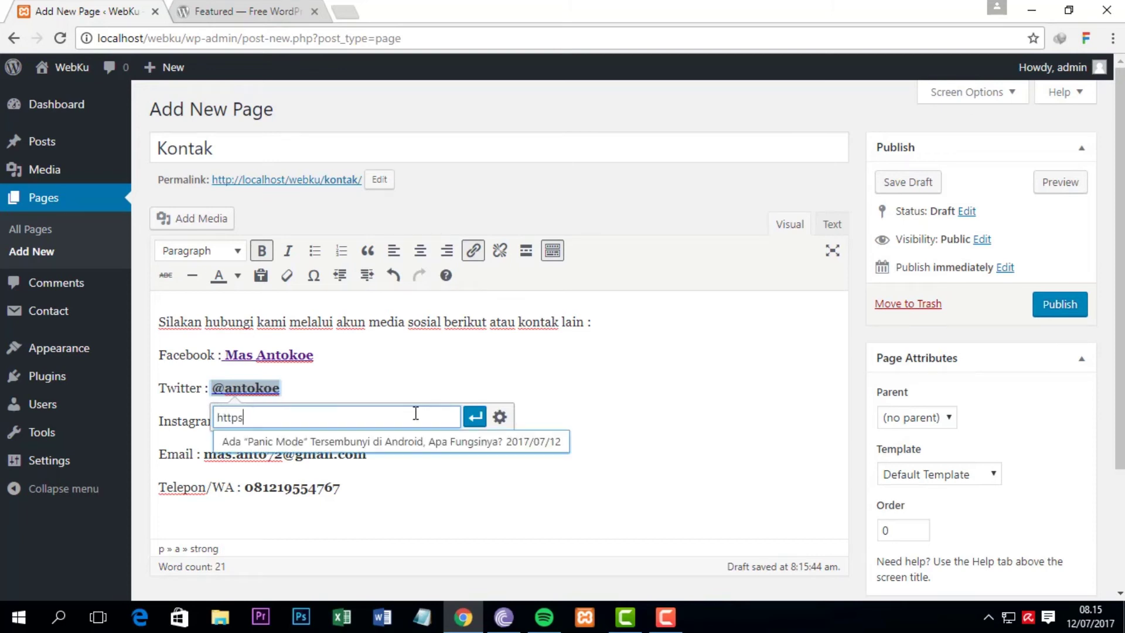
type("://www.")
key("BackSpace")
key("BackSpace")
key("BackSpace")
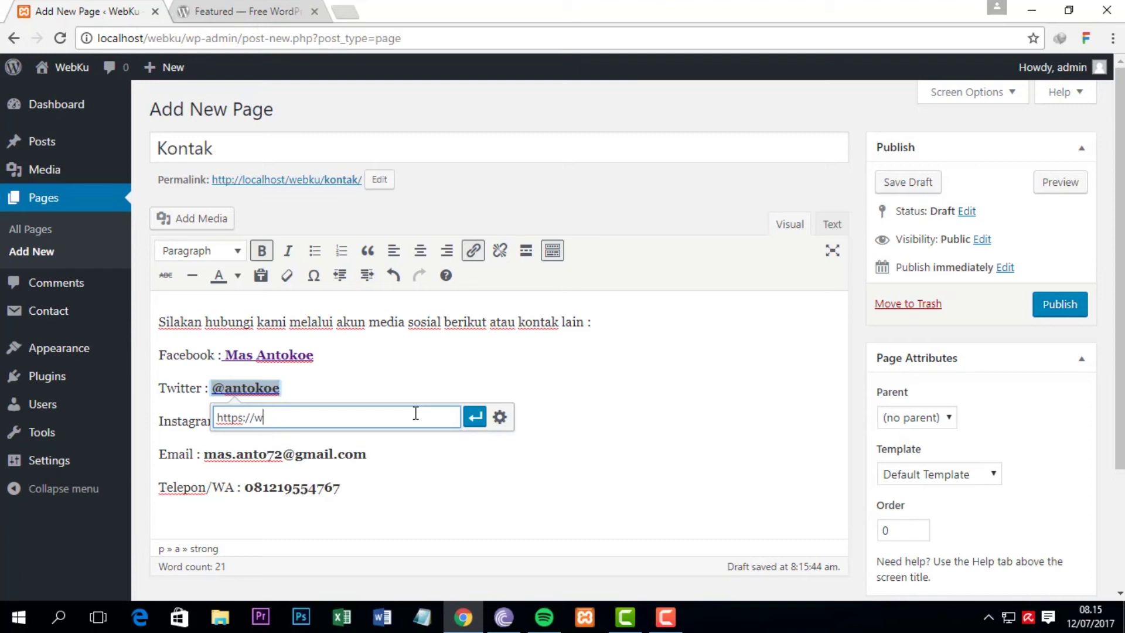
type("twitter.com/antokoe")
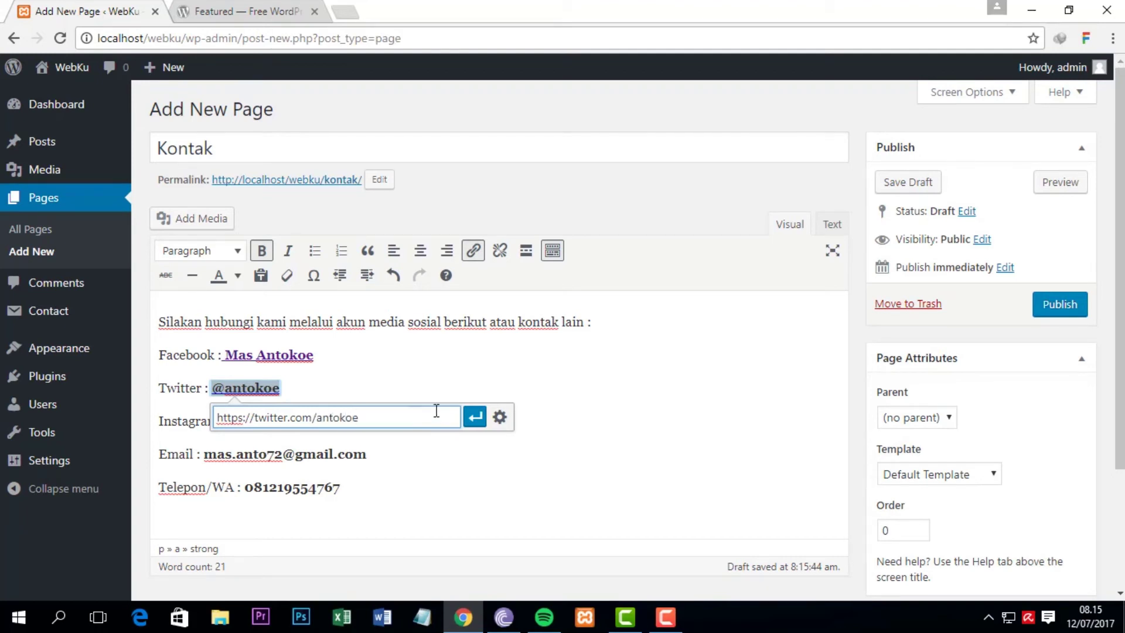
left_click(473, 418)
left_click(396, 453)
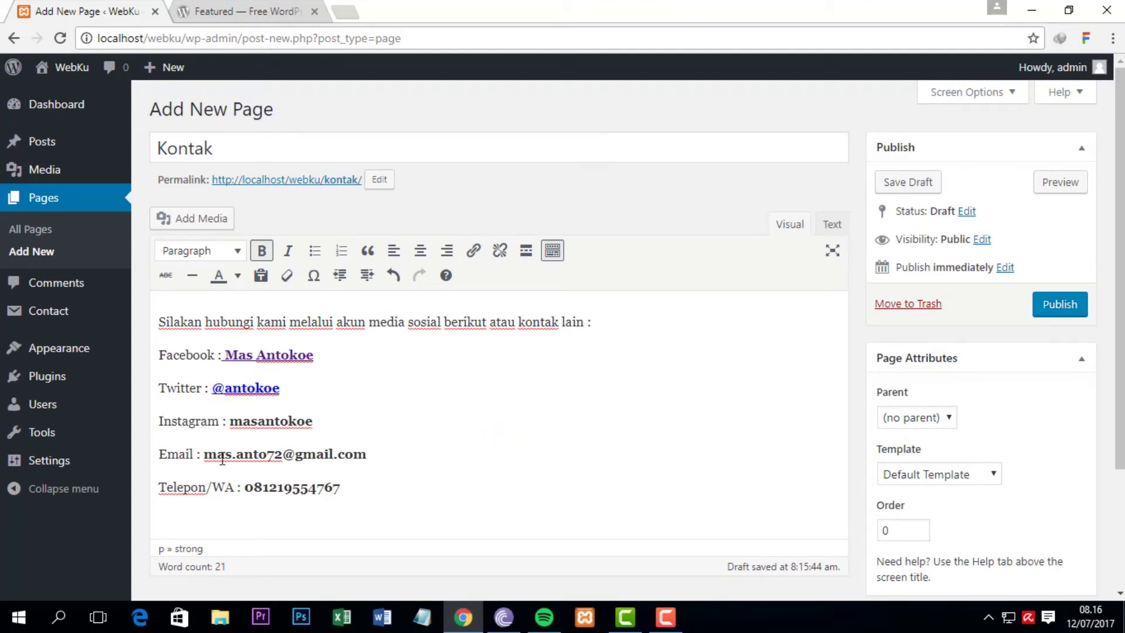
Step: Link the Instagram username to its instagram.com profile URL and close the link box
left_click_drag(228, 421, 313, 421)
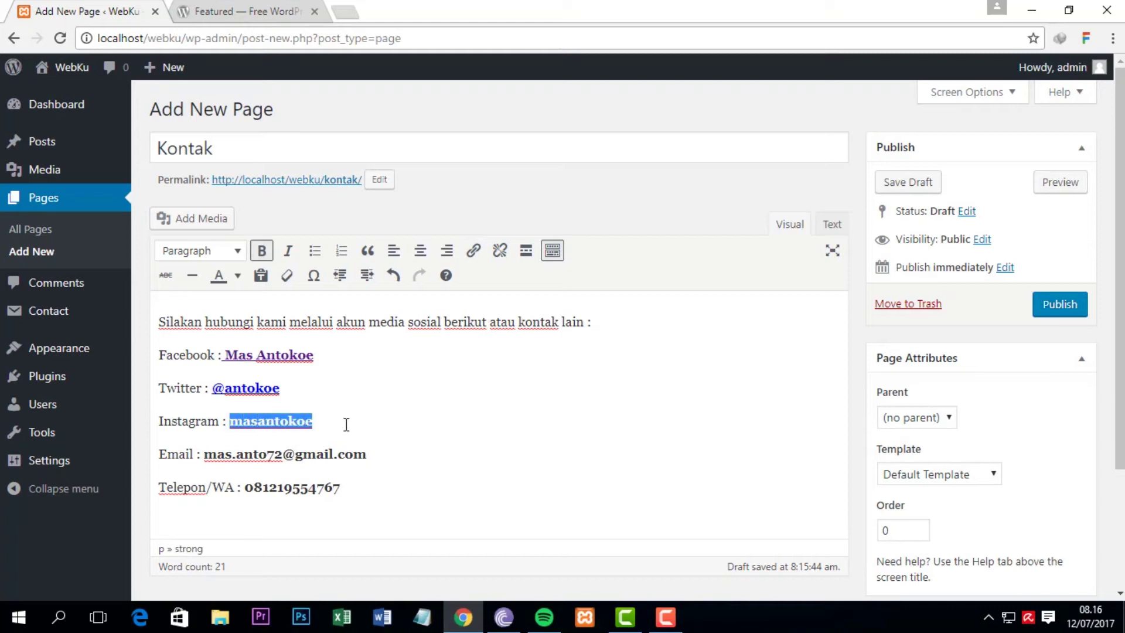
left_click(472, 252)
type("htt")
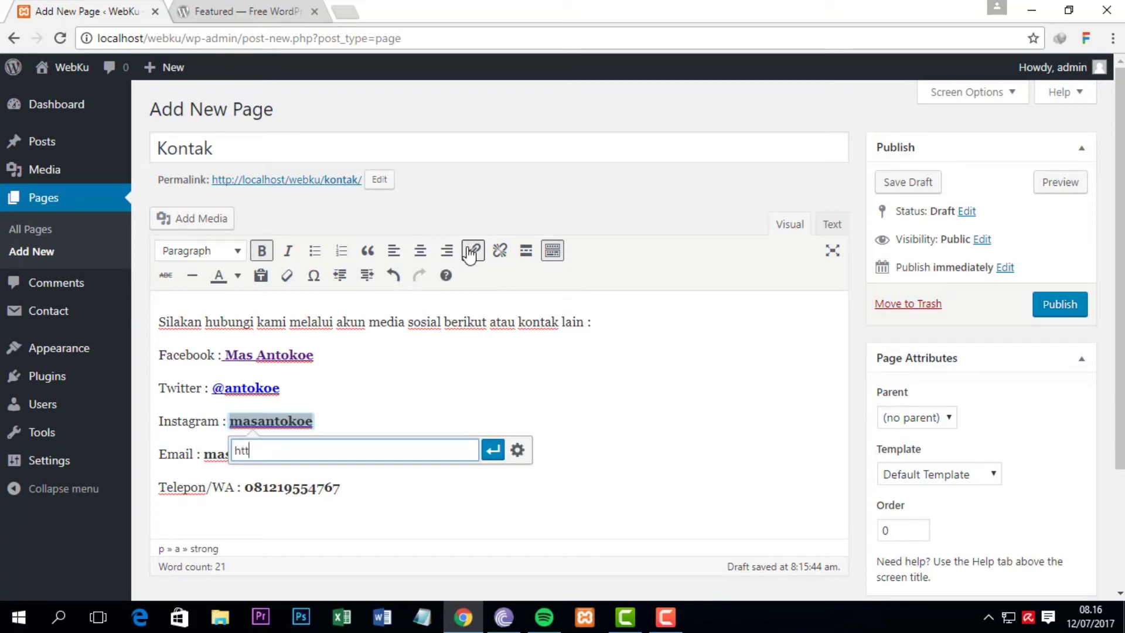
type("ps://")
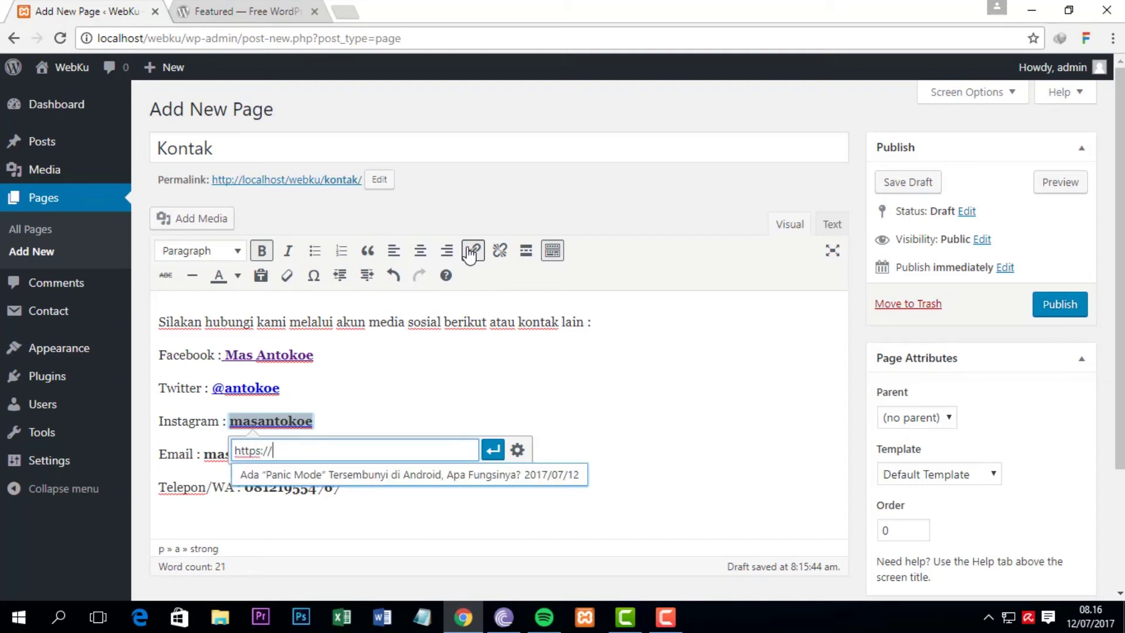
type("www.instagram.com/masantokoe")
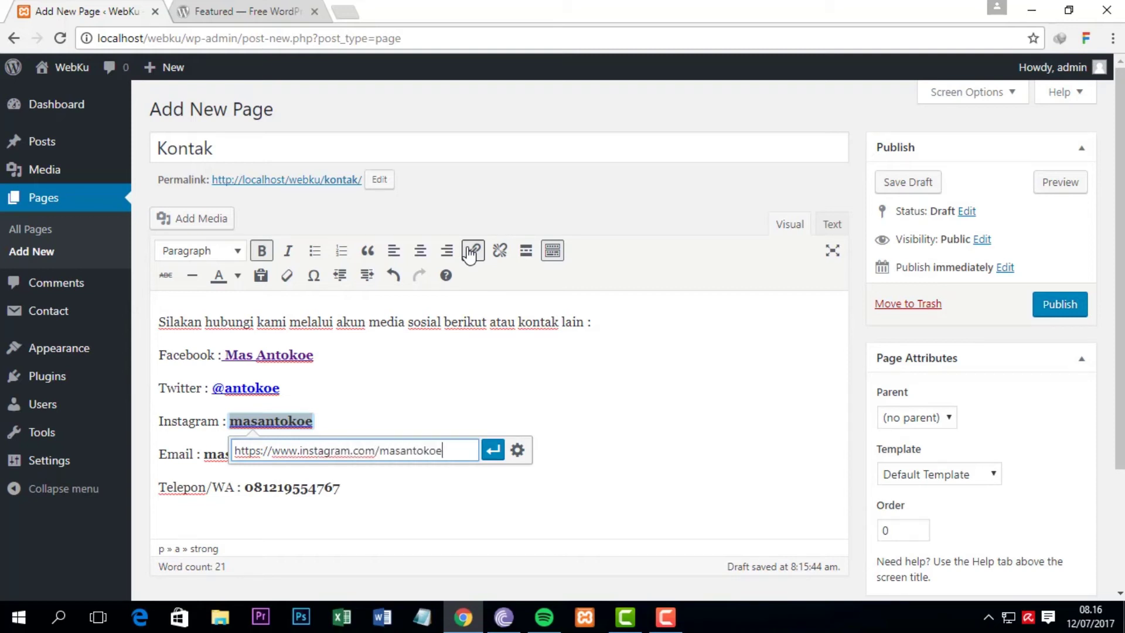
left_click(493, 450)
left_click(507, 374)
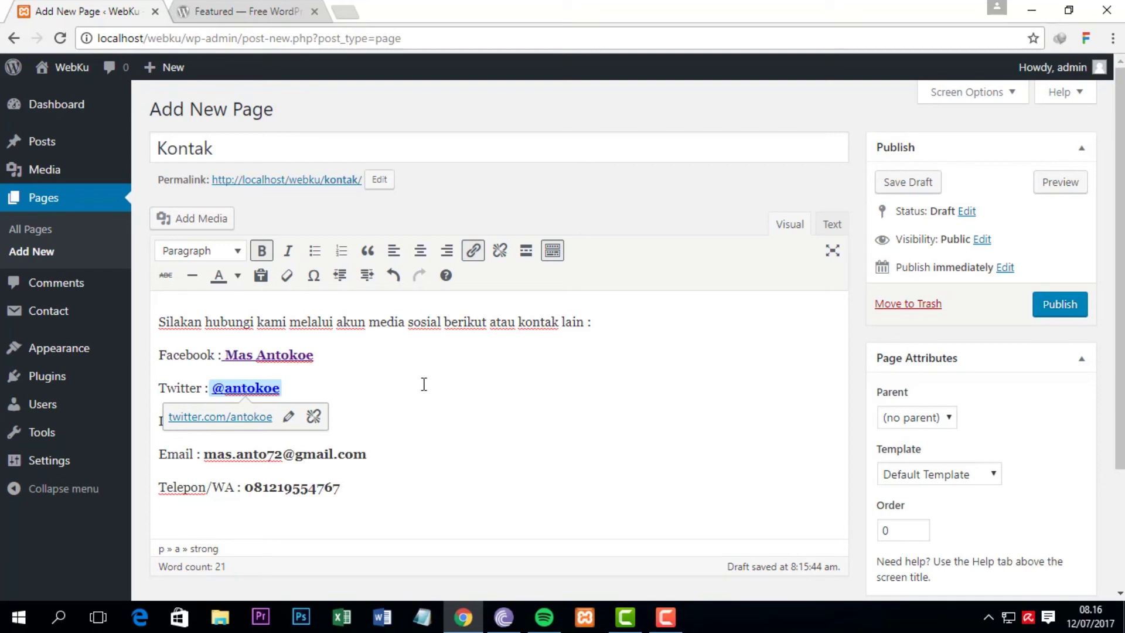
left_click(384, 483)
Step: Publish the Kontak page from the Publish box
scroll(1124, 222, "down", 3)
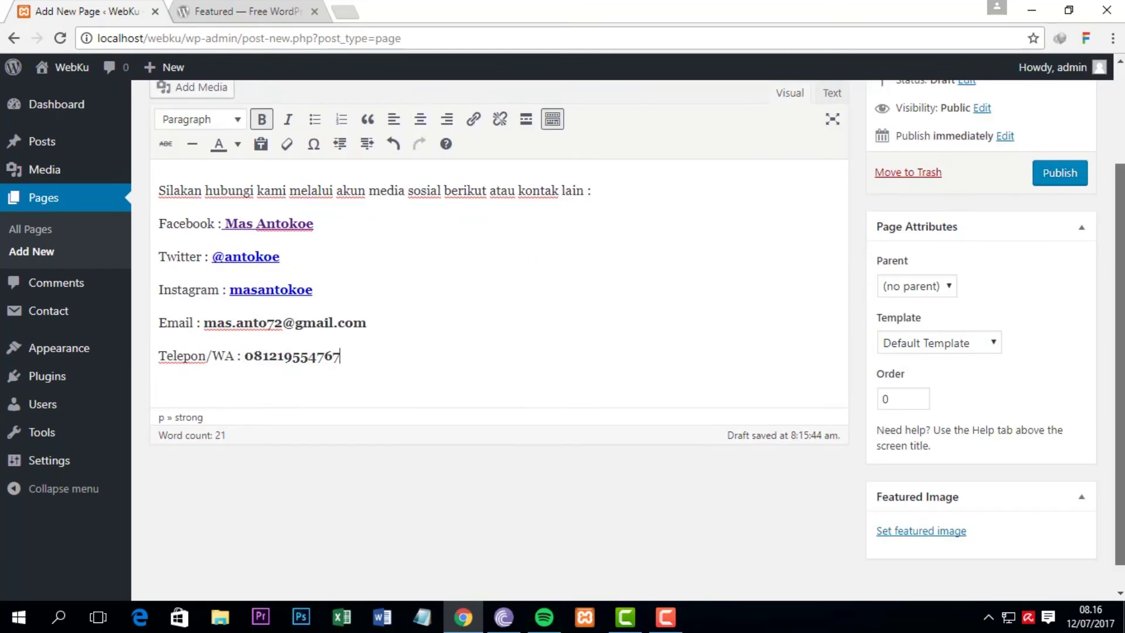
scroll(1123, 222, "up", 3)
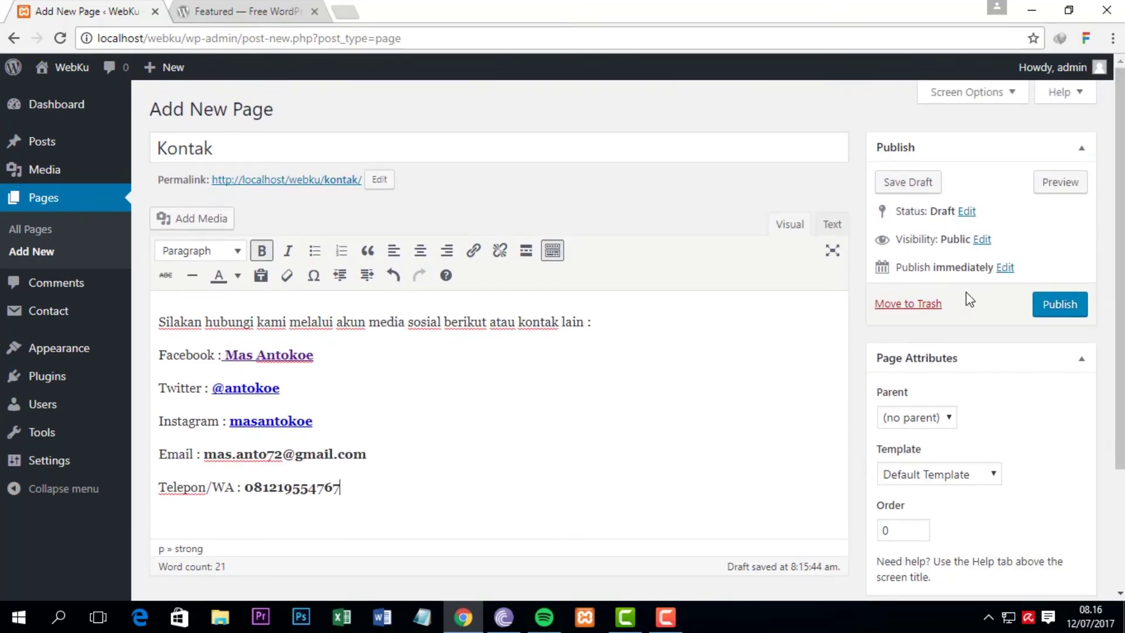
left_click(1085, 314)
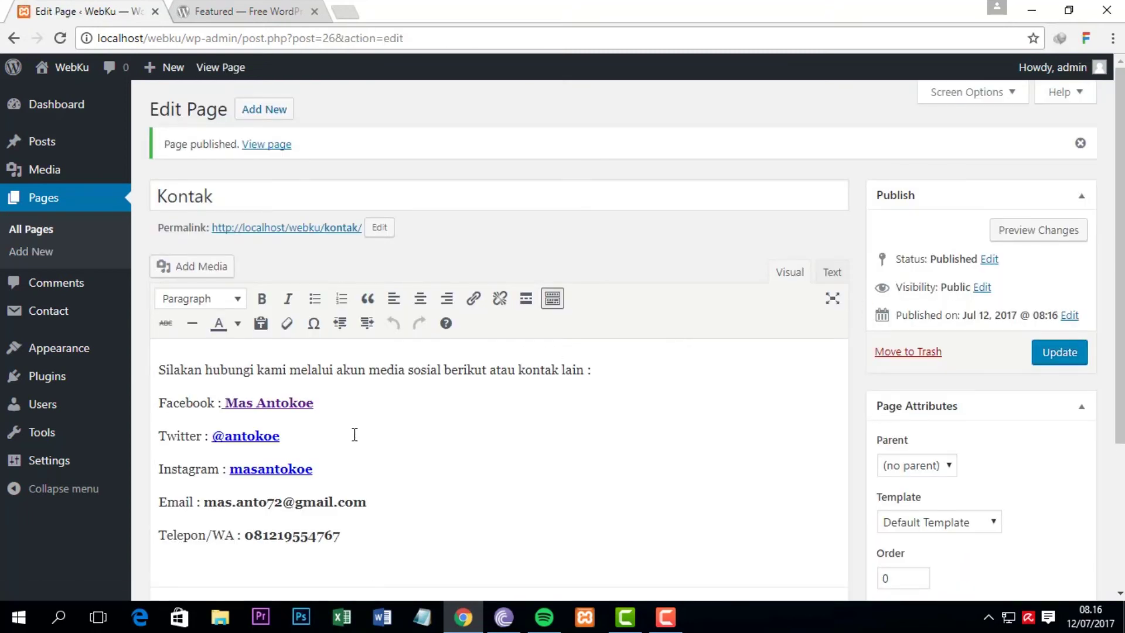
right_click(319, 238)
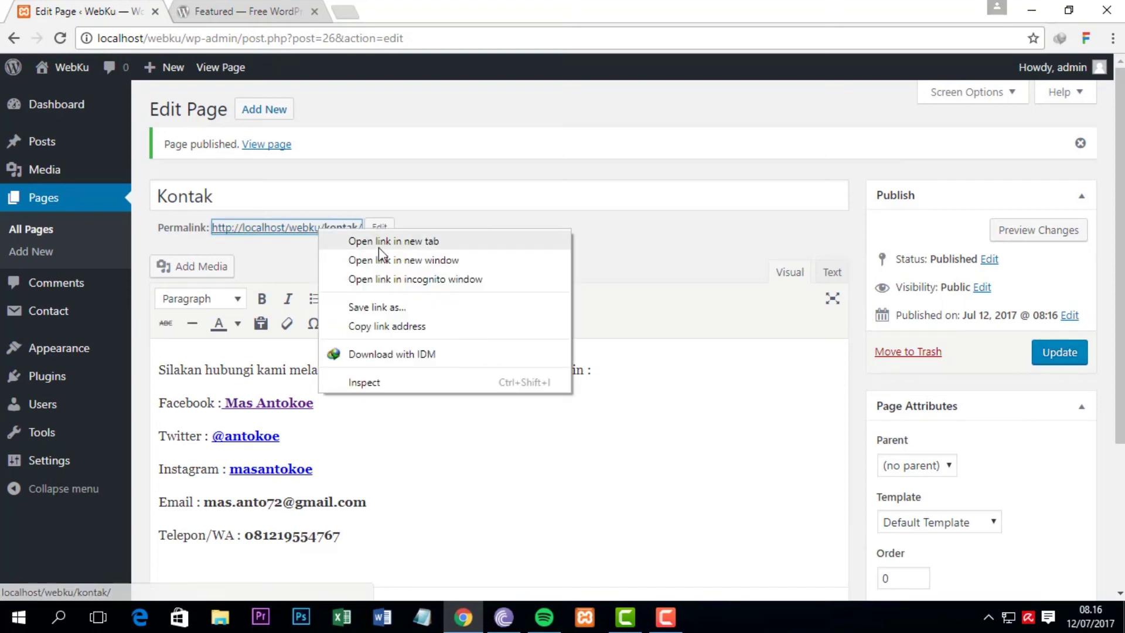
left_click(351, 240)
left_click(243, 11)
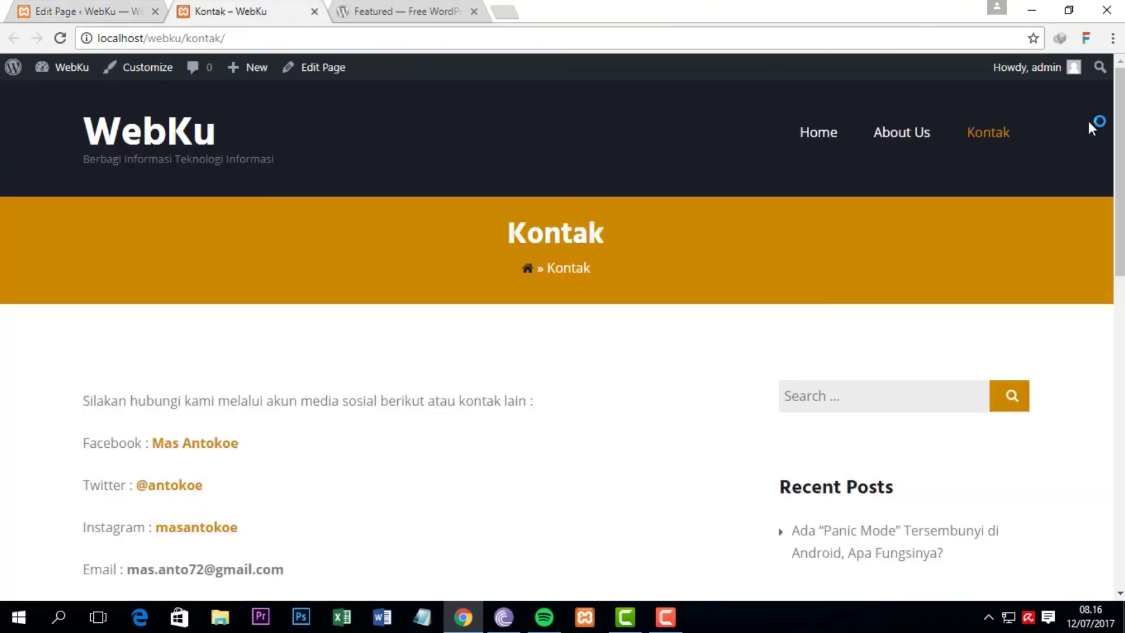
scroll(847, 197, "down", 3)
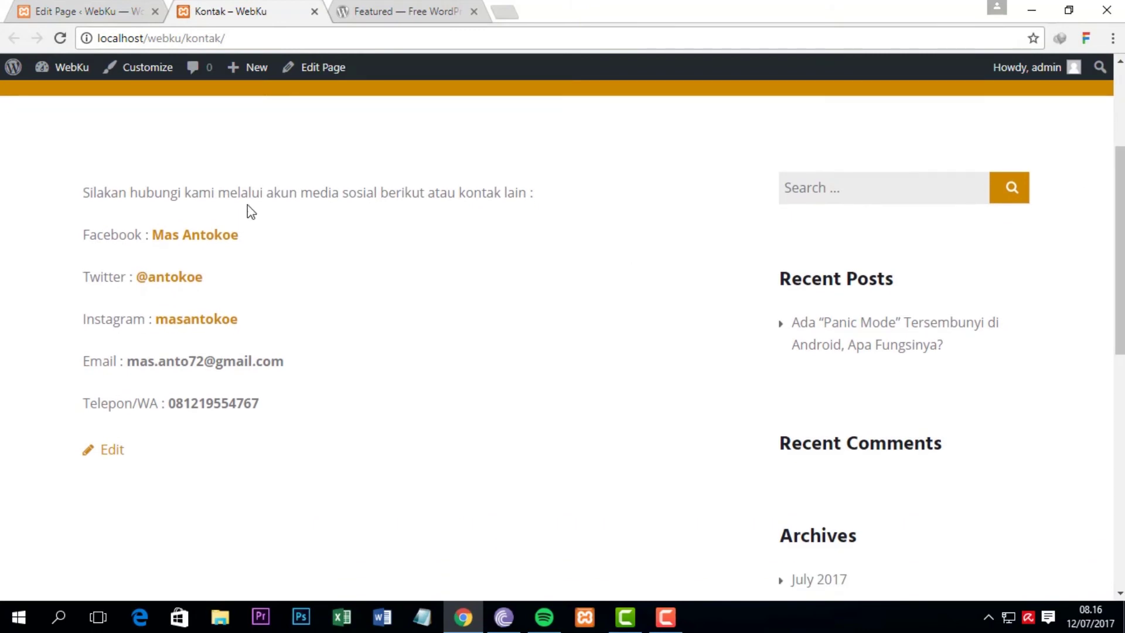
left_click_drag(1120, 247, 1120, 167)
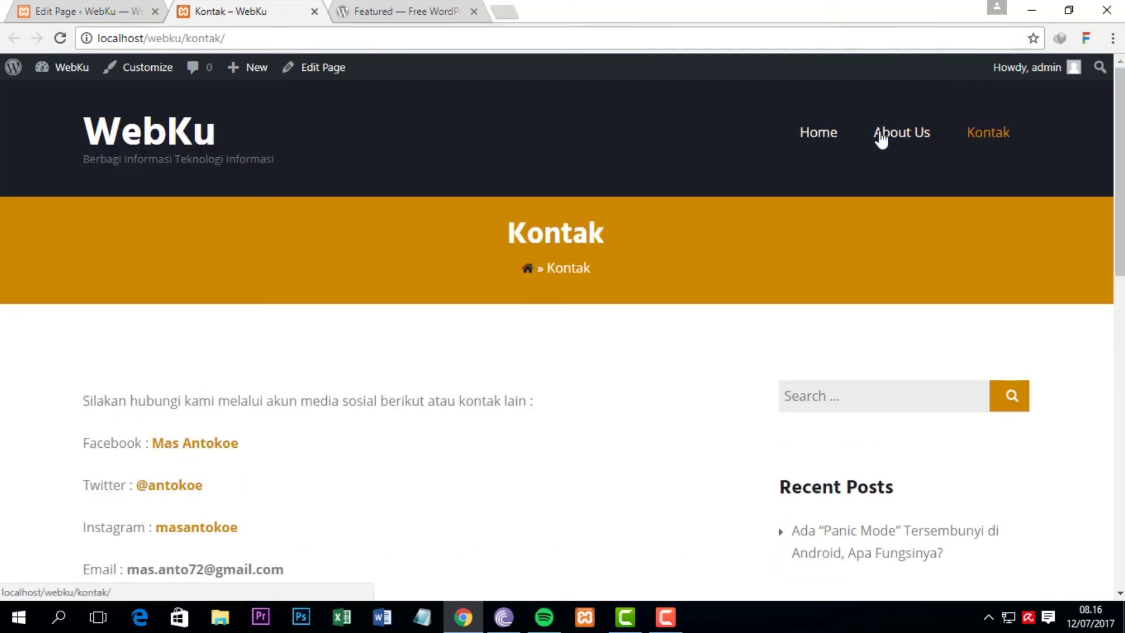
left_click(170, 133)
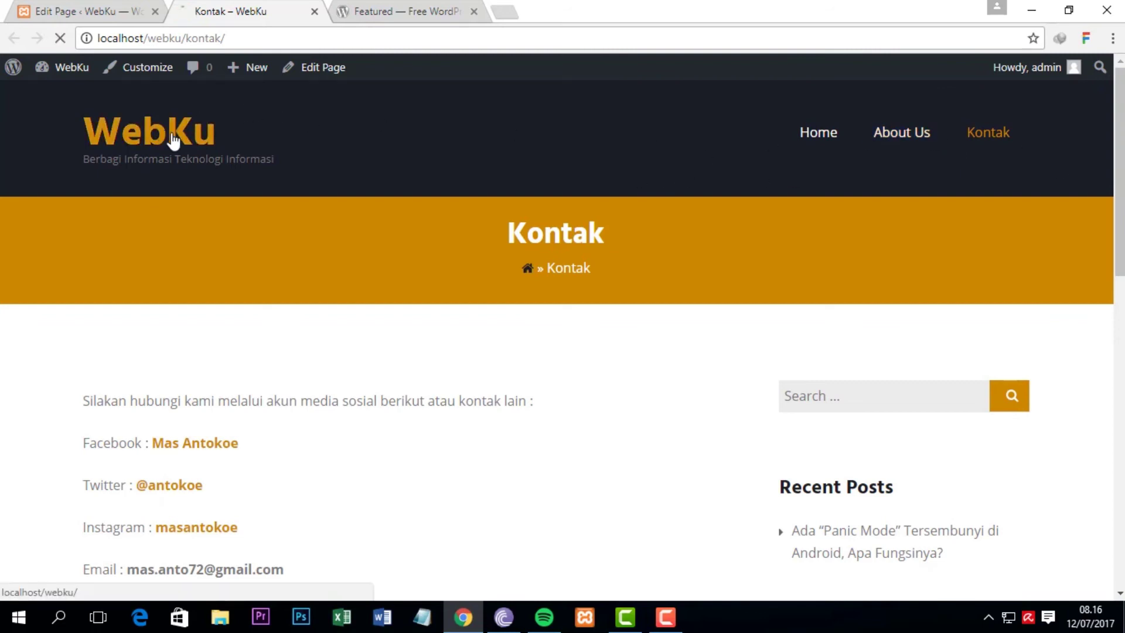
scroll(992, 138, "down", 8)
scroll(992, 138, "up", 8)
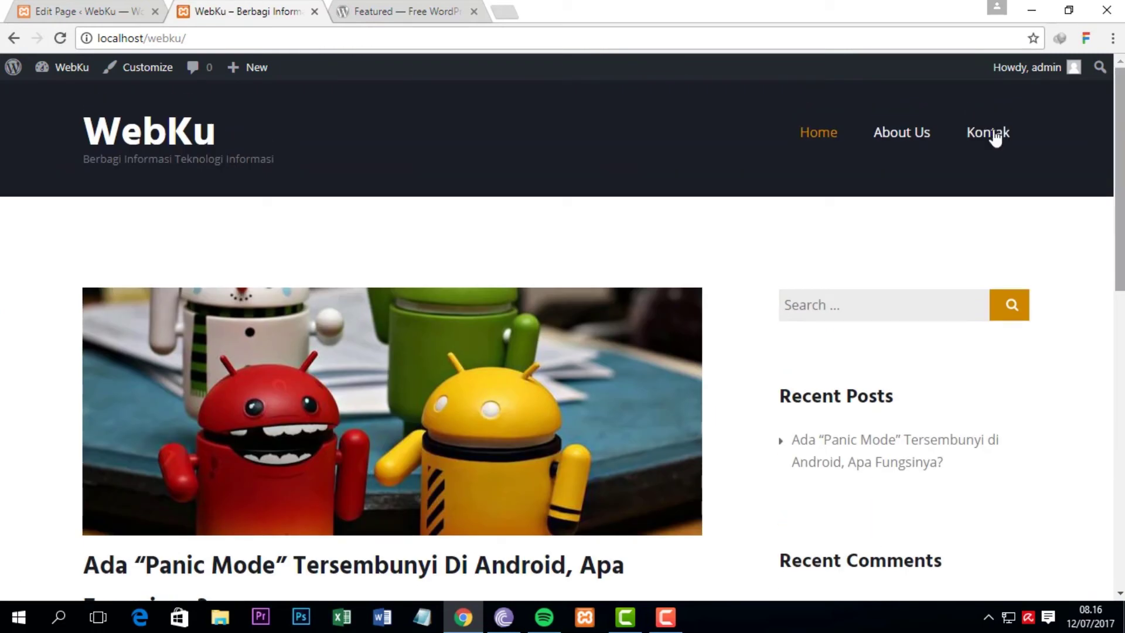
left_click(141, 9)
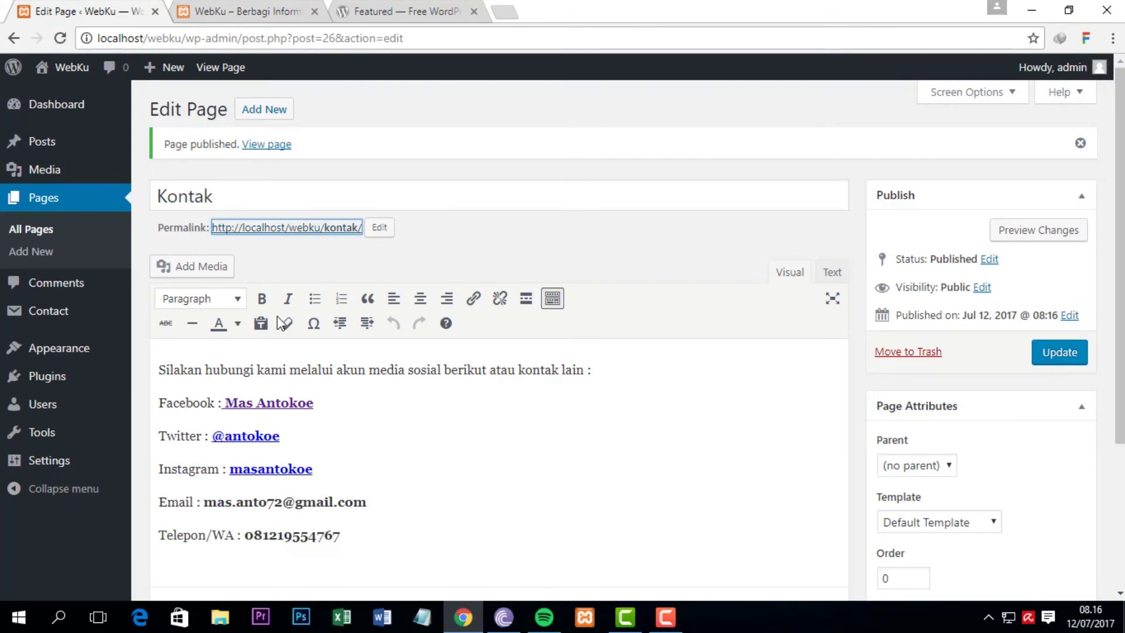
Step: Go from All Pages to the Appearance > Menus screen
left_click(34, 232)
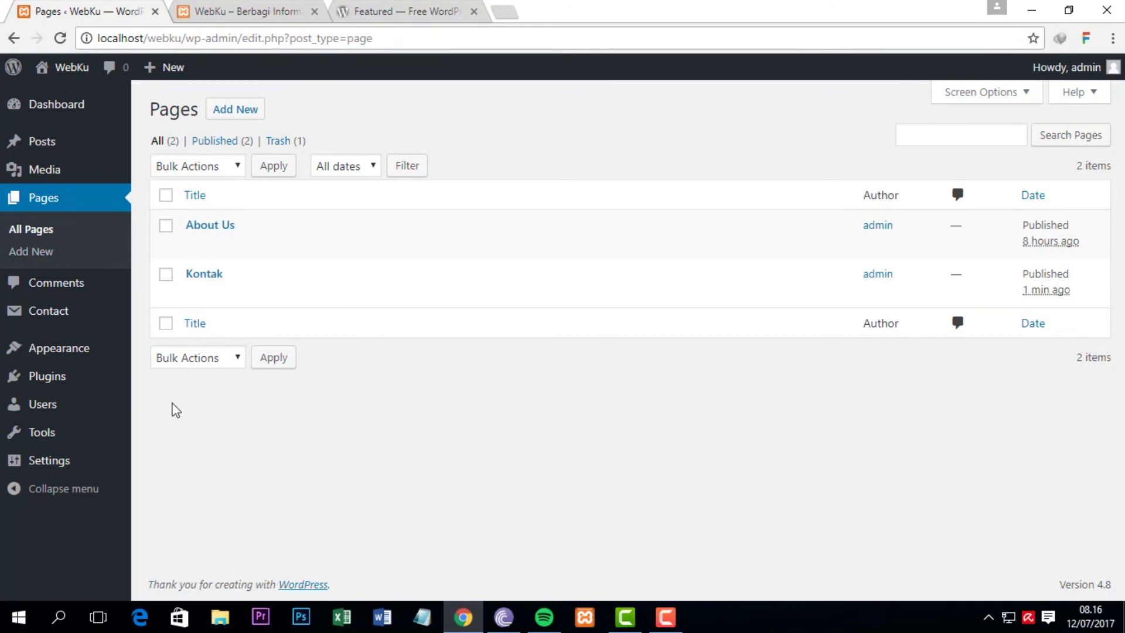
mouse_move(65, 357)
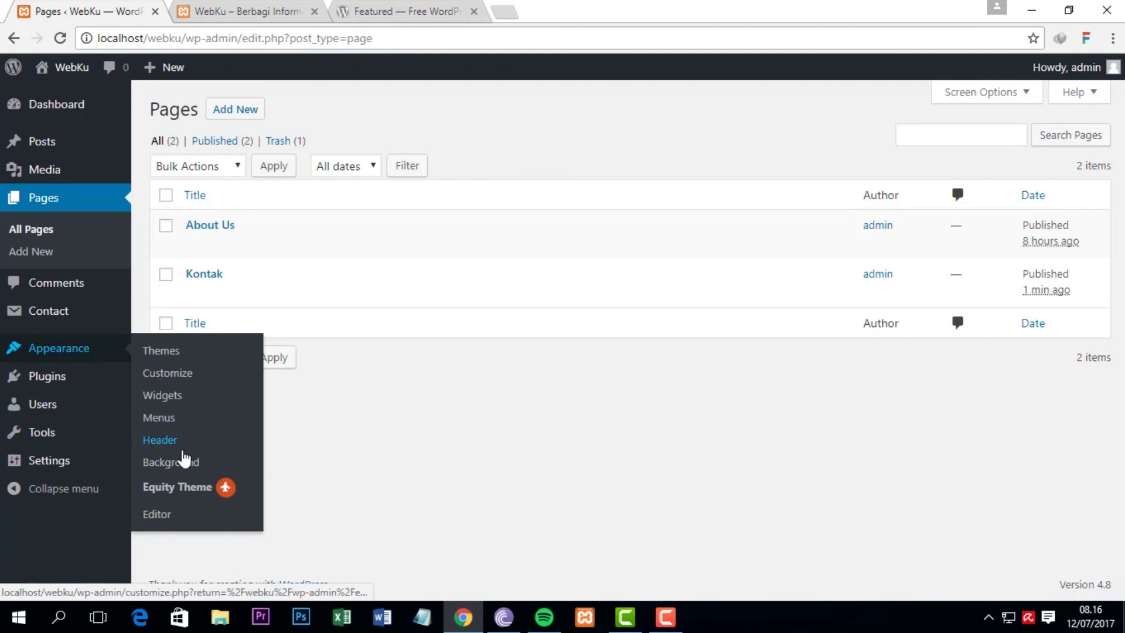
left_click(158, 417)
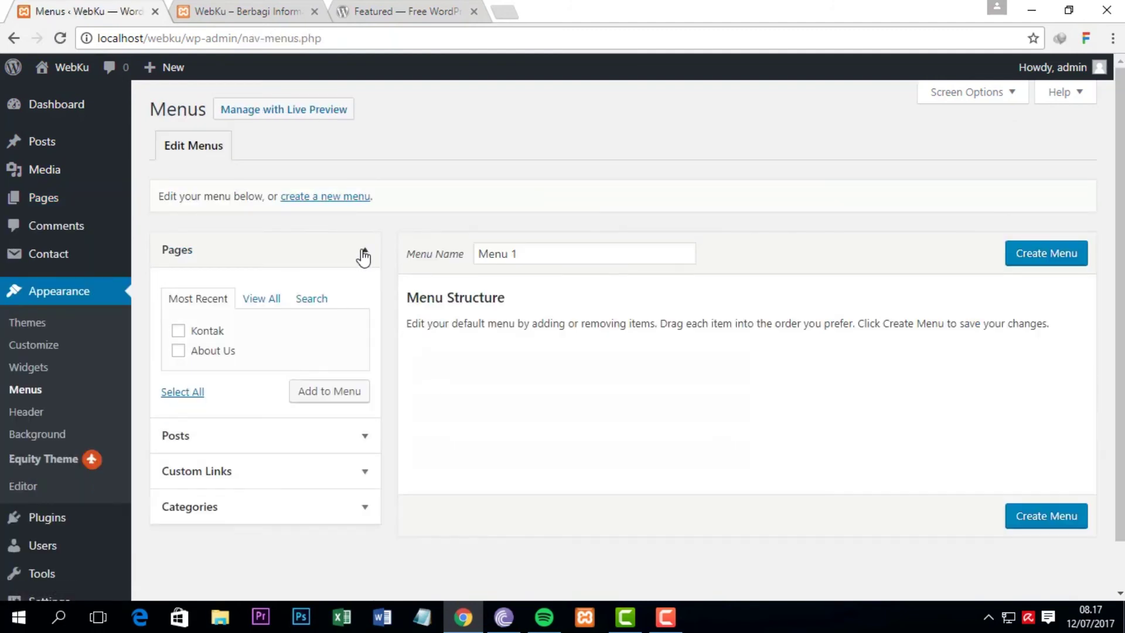
Step: Rename 'Menu 1' to 'menuku' and create the menu
left_click(525, 254)
triple_click(485, 246)
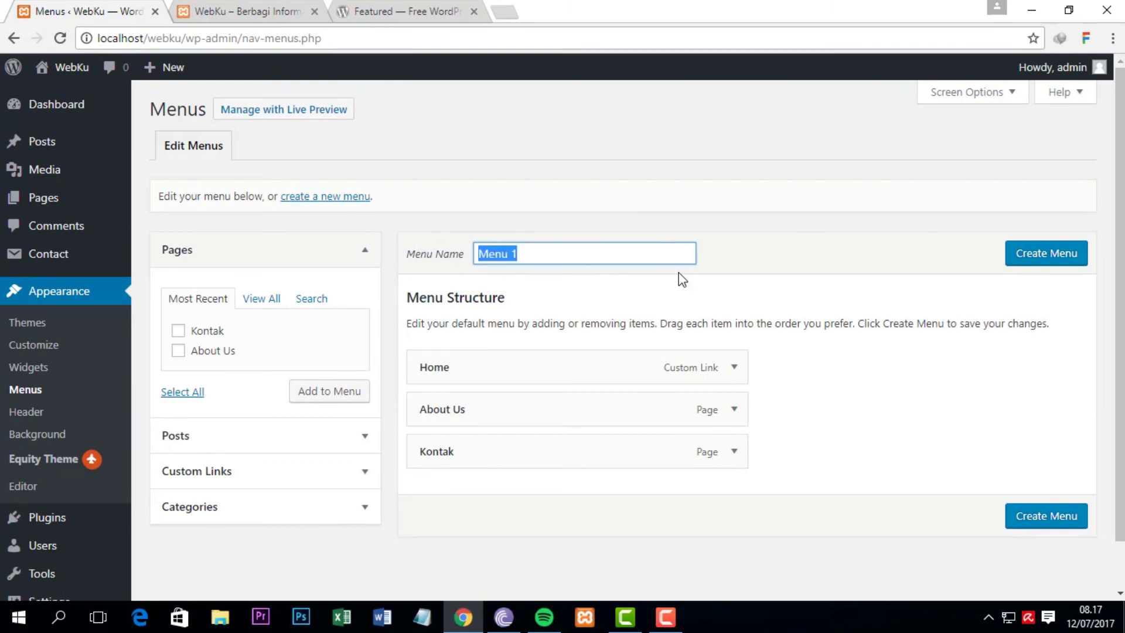
type("menuutam")
key("BackSpace")
key("BackSpace")
key("BackSpace")
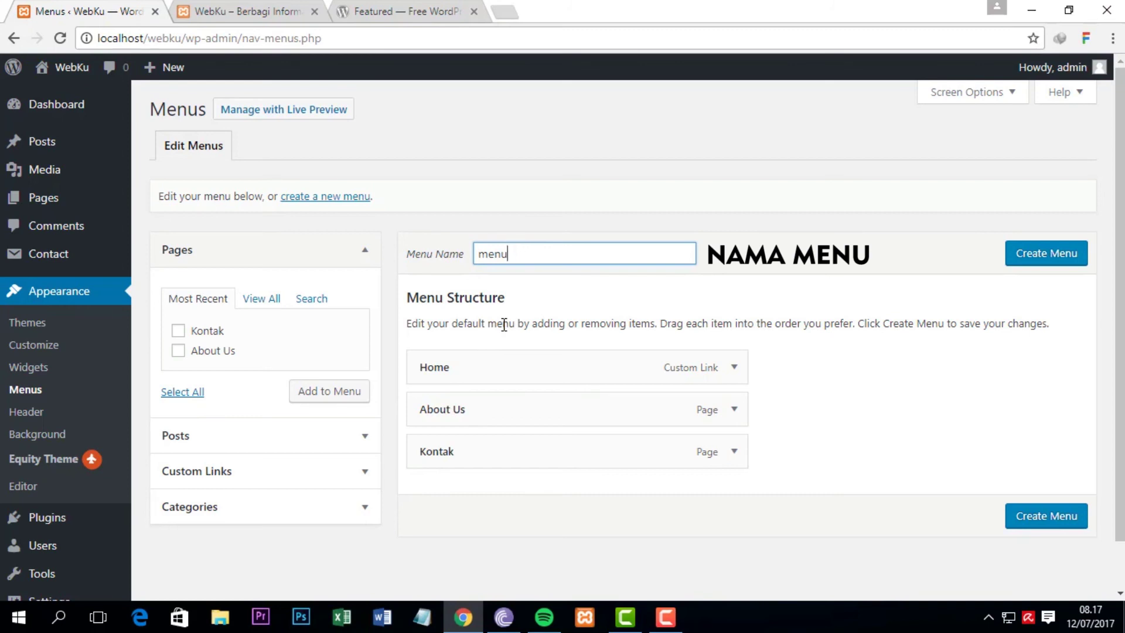
type("u")
left_click(929, 247)
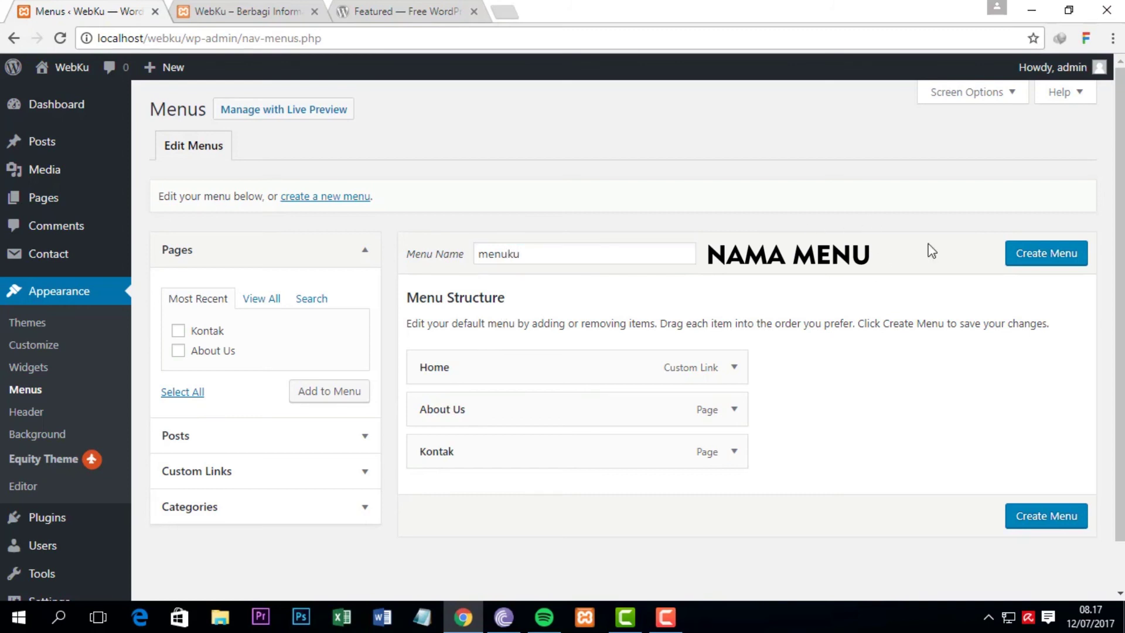
left_click(1036, 257)
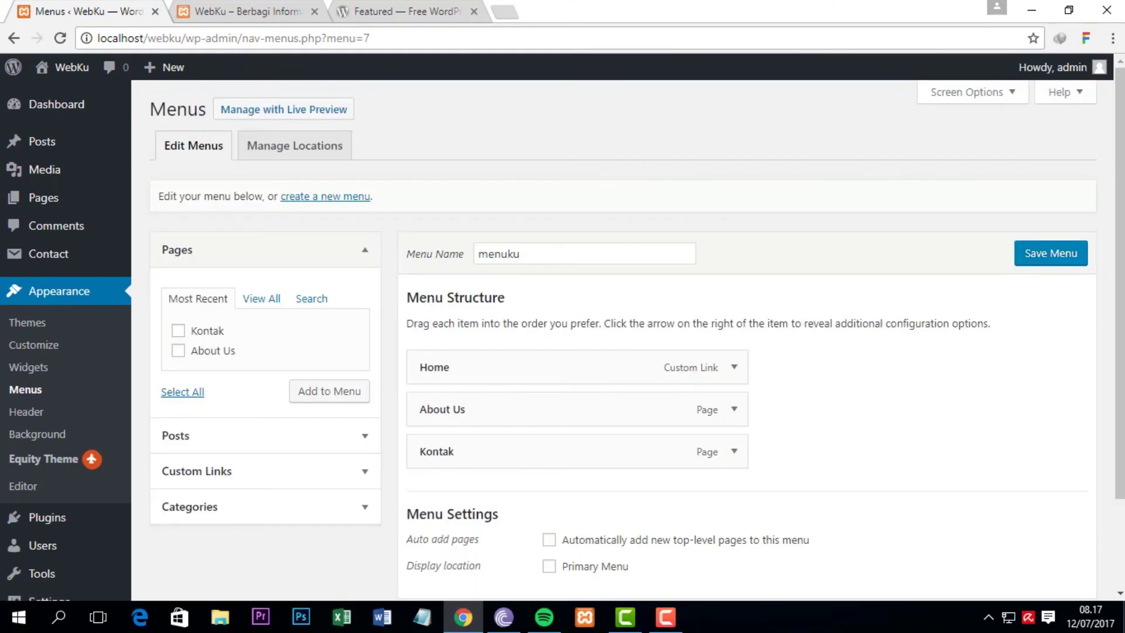
Step: Save menuku, expand the Posts, Custom Links, Categories and Pages panels, then go to Manage Locations
scroll(1122, 267, "down", 2)
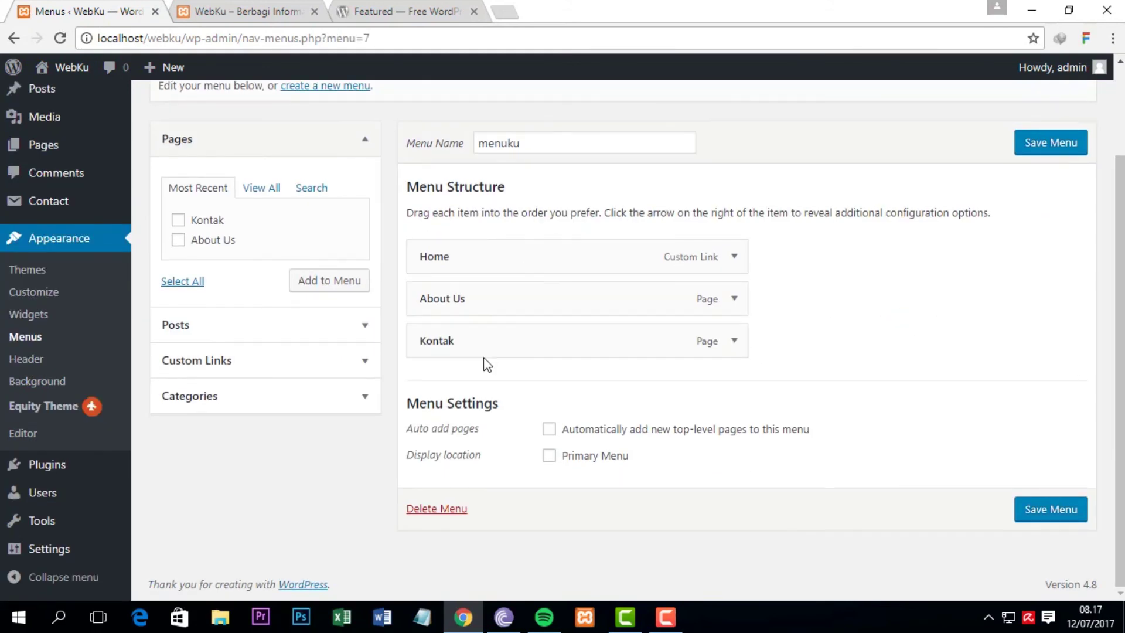
left_click(1061, 142)
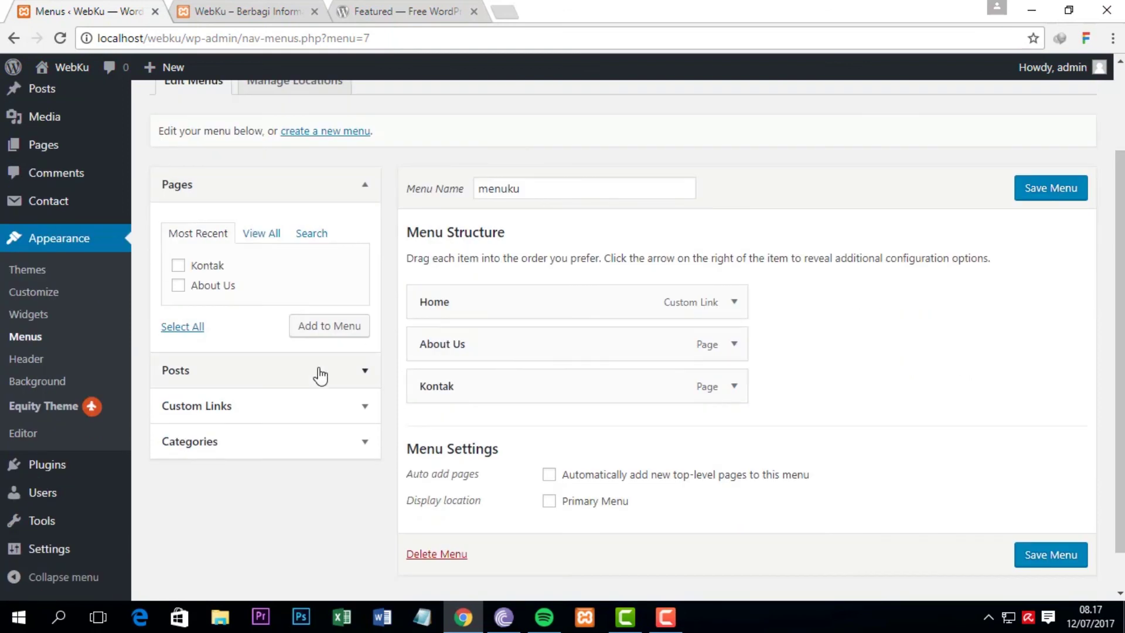
left_click(366, 372)
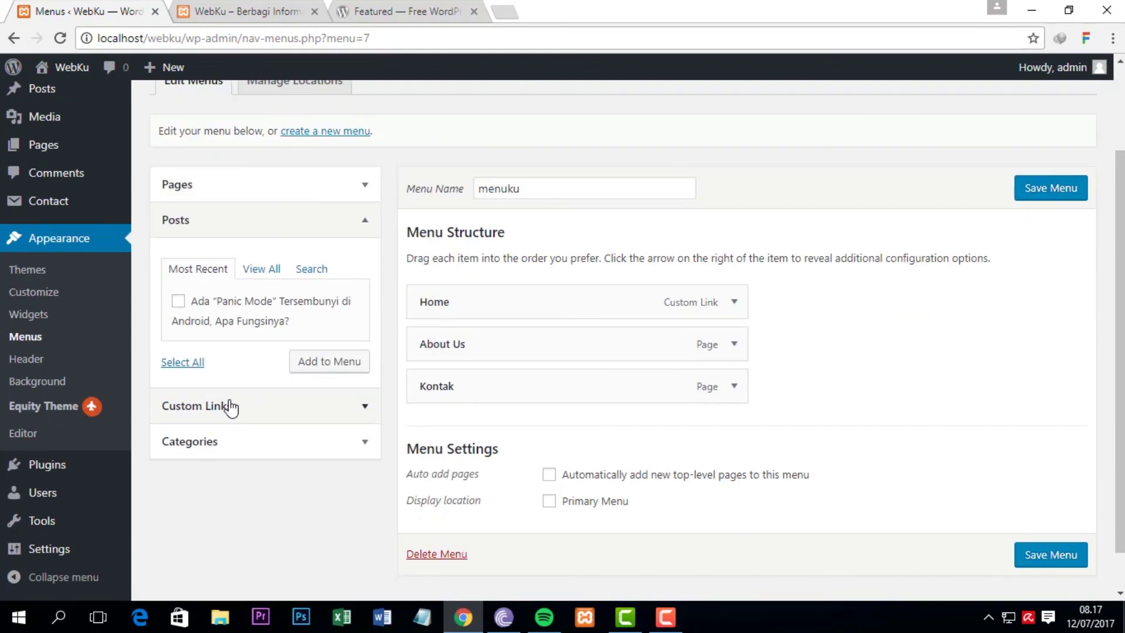
left_click(367, 411)
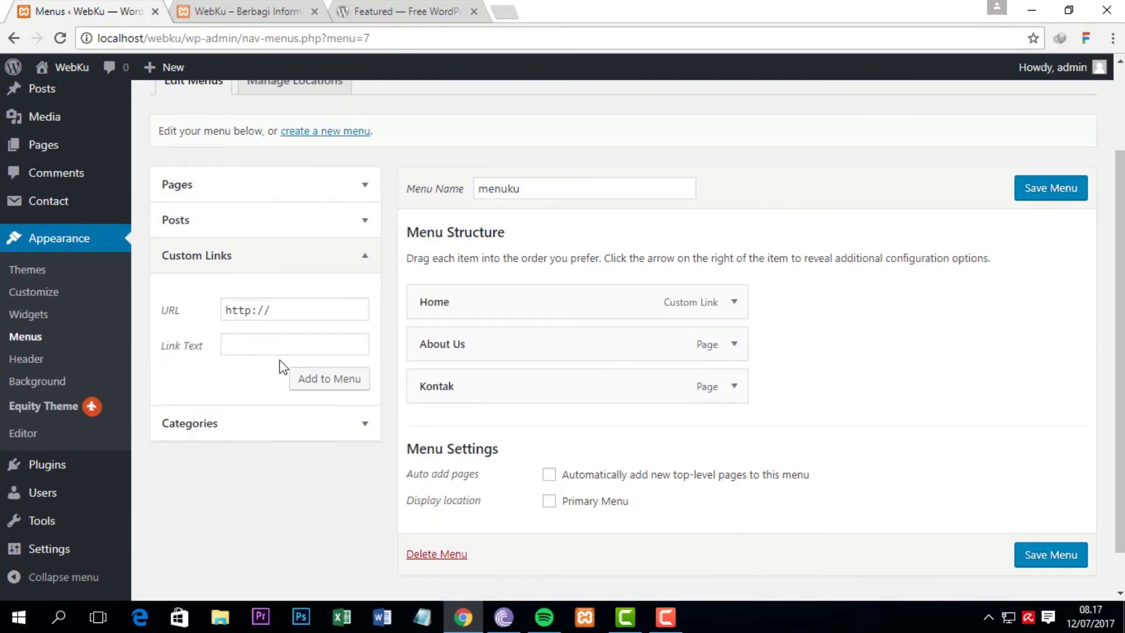
left_click(365, 424)
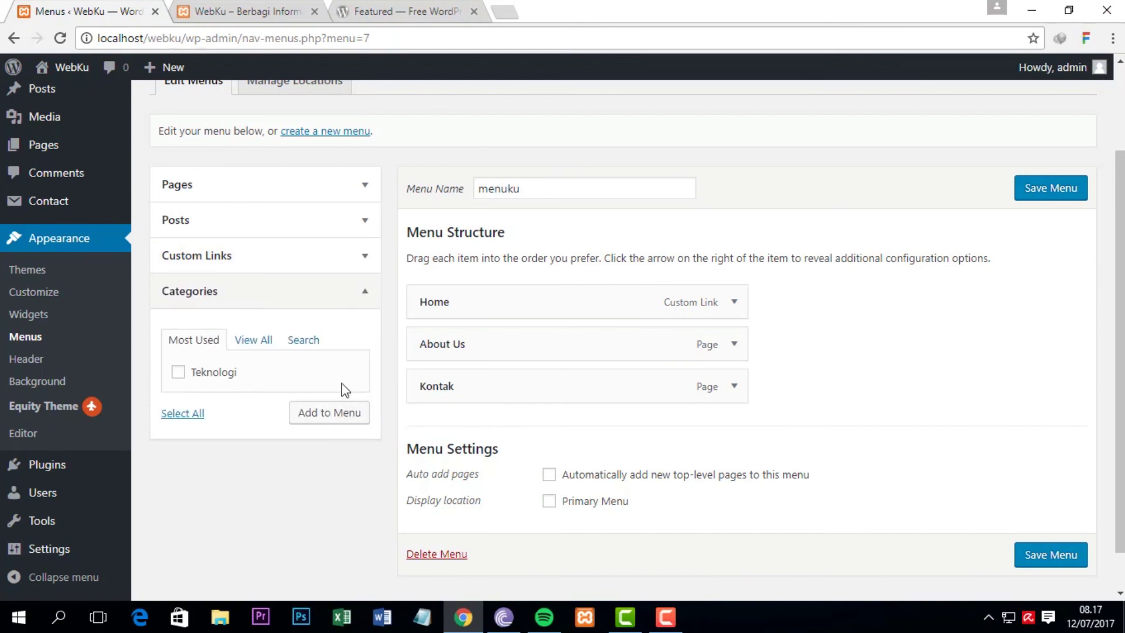
left_click(365, 187)
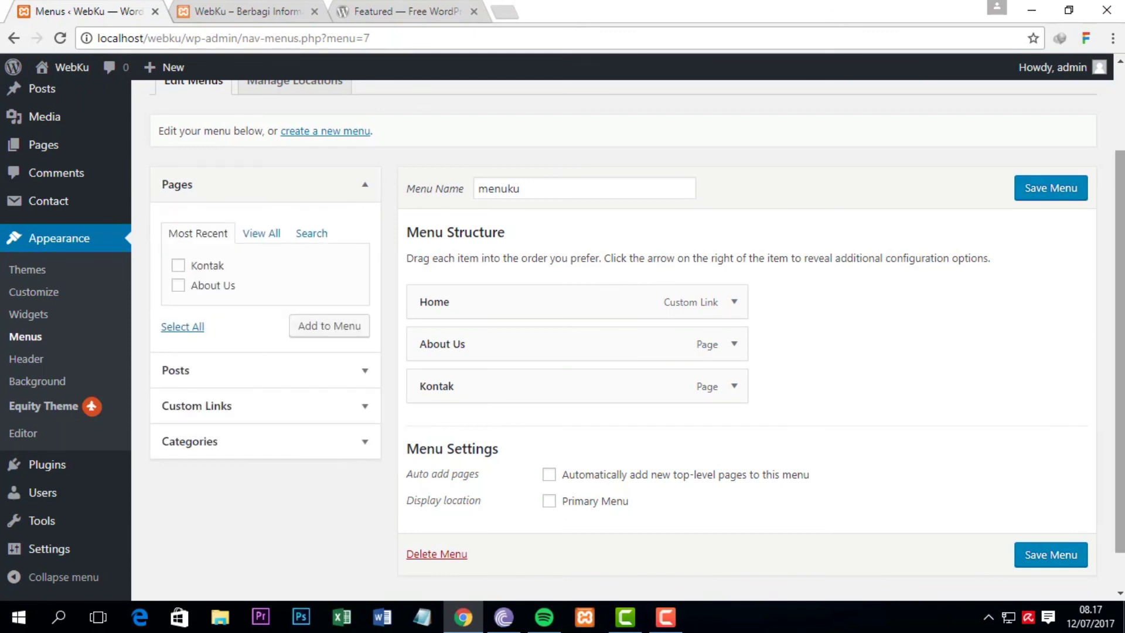
scroll(621, 340, "up", 2)
left_click(300, 199)
Step: Choose 'menuku' for the Primary Menu location and save the change
left_click(442, 248)
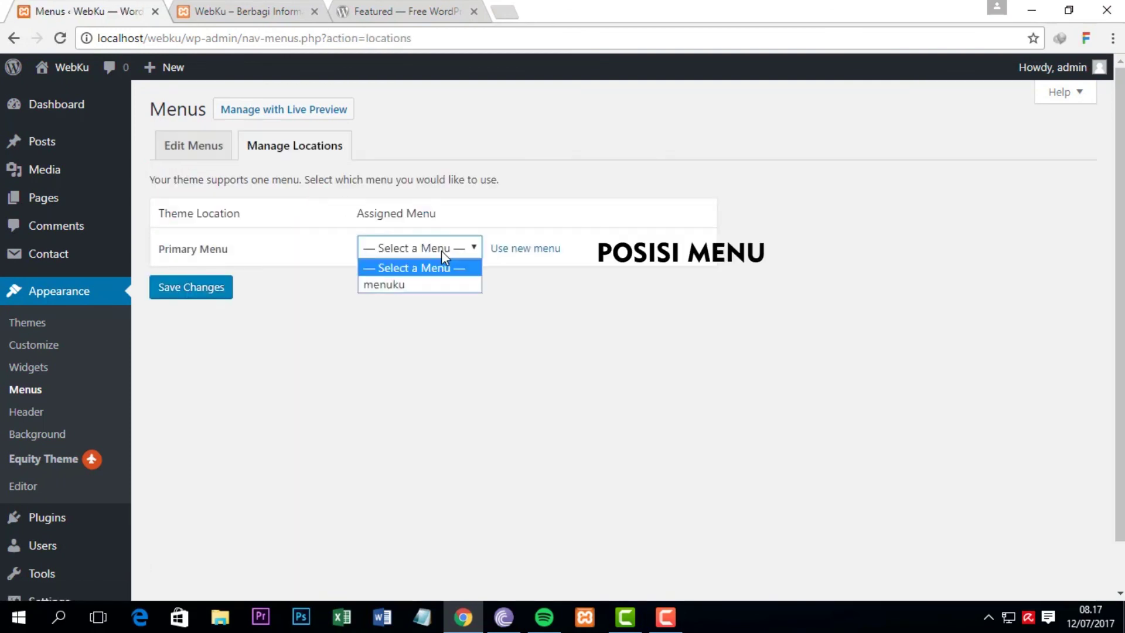
left_click(390, 285)
left_click(218, 288)
Step: Reload the live home page to confirm Home, About Us and Kontak appear, then return to Menus
left_click(263, 12)
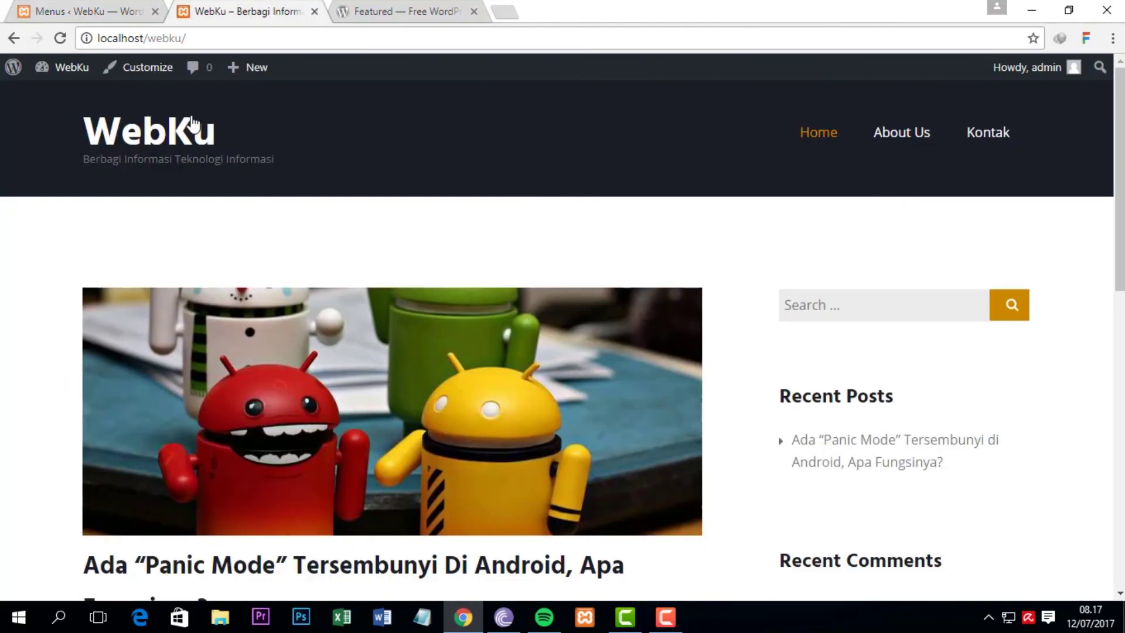
left_click(154, 134)
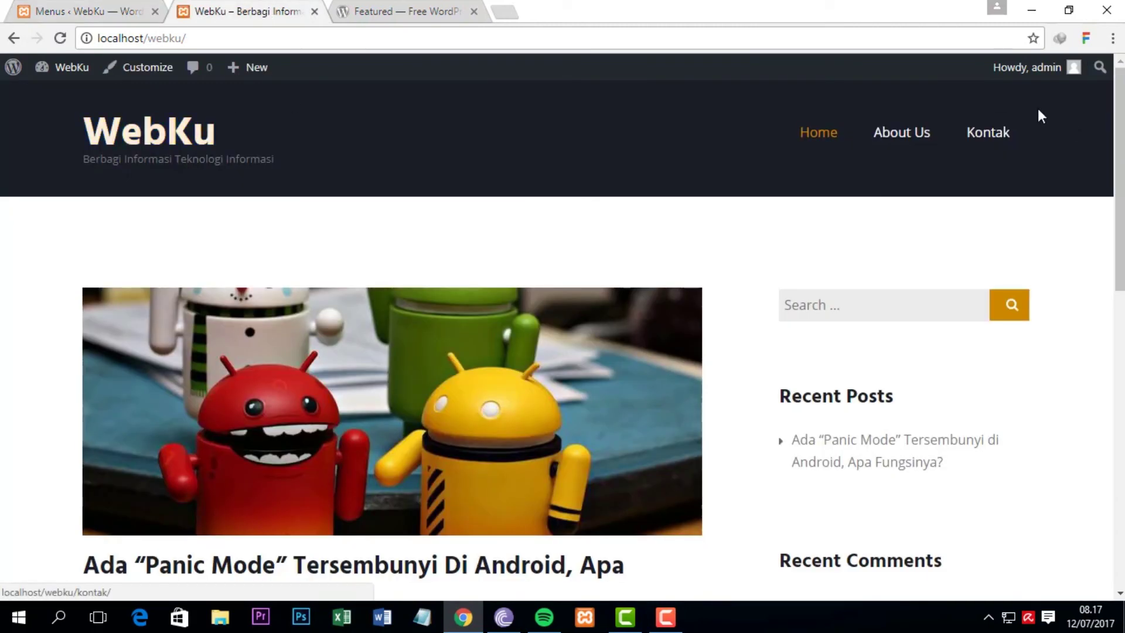
left_click(81, 11)
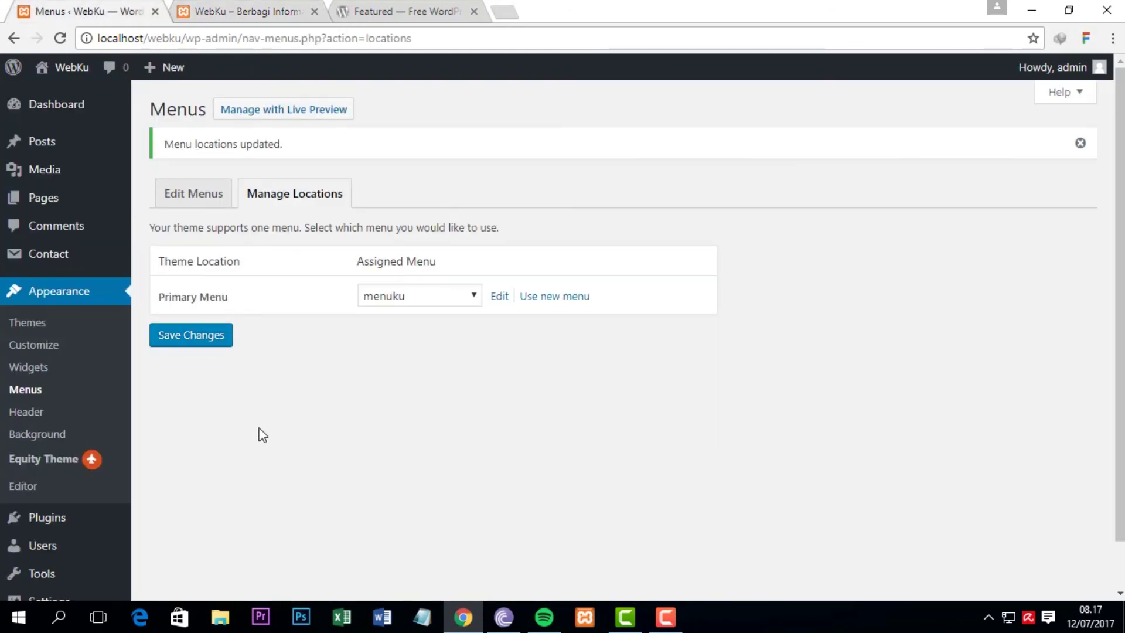